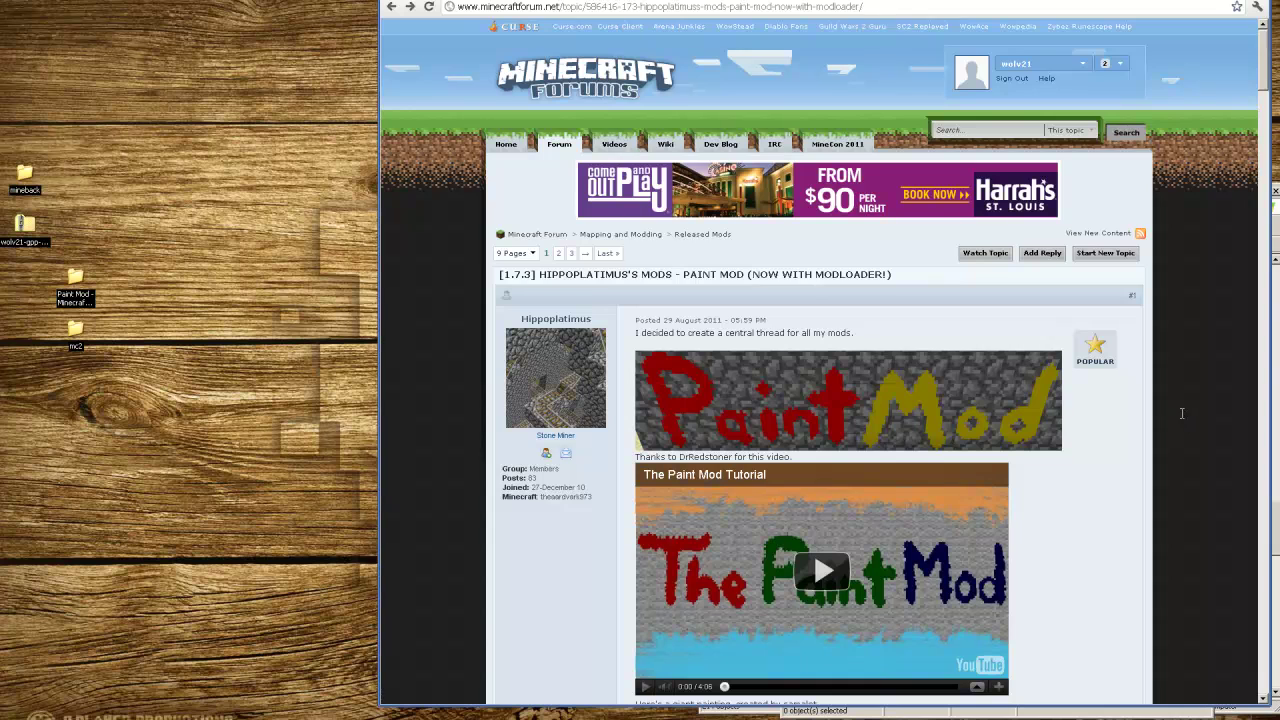
- Look through the Paint Mod forum thread down to its crafting recipes, download links and installation notes
scroll(1172, 405, down, 8)
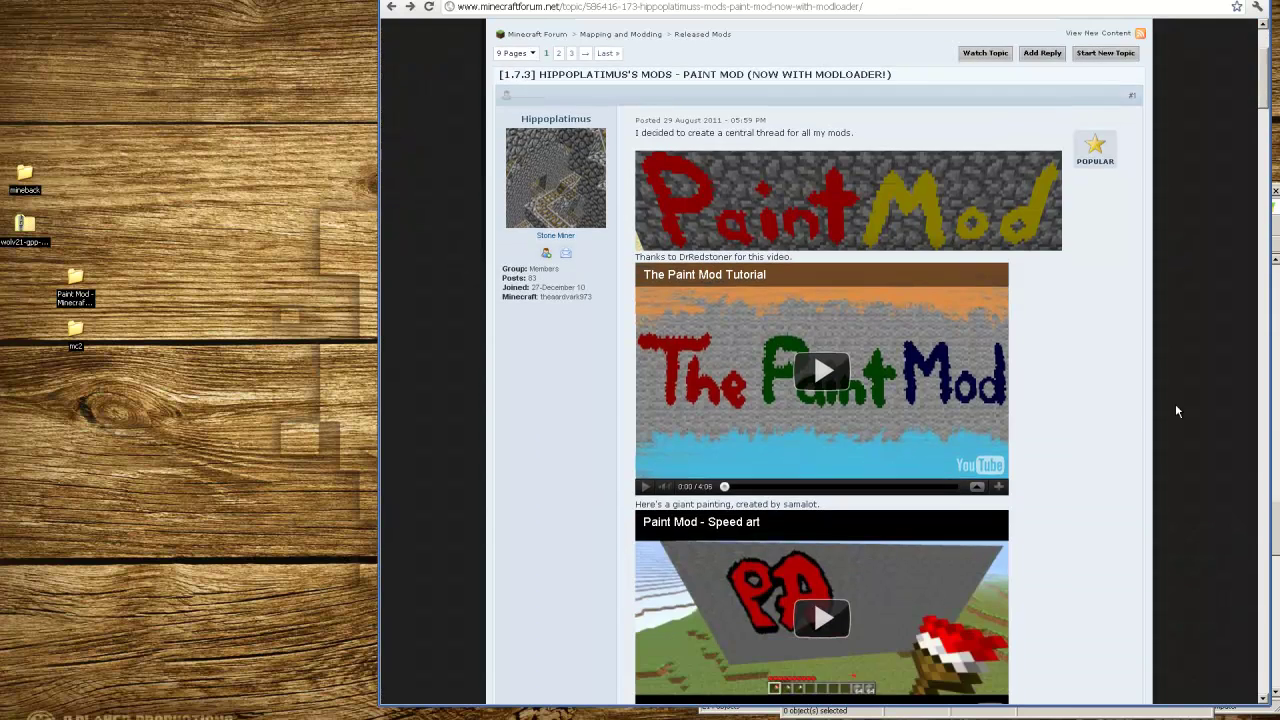
scroll(1137, 407, down, 1)
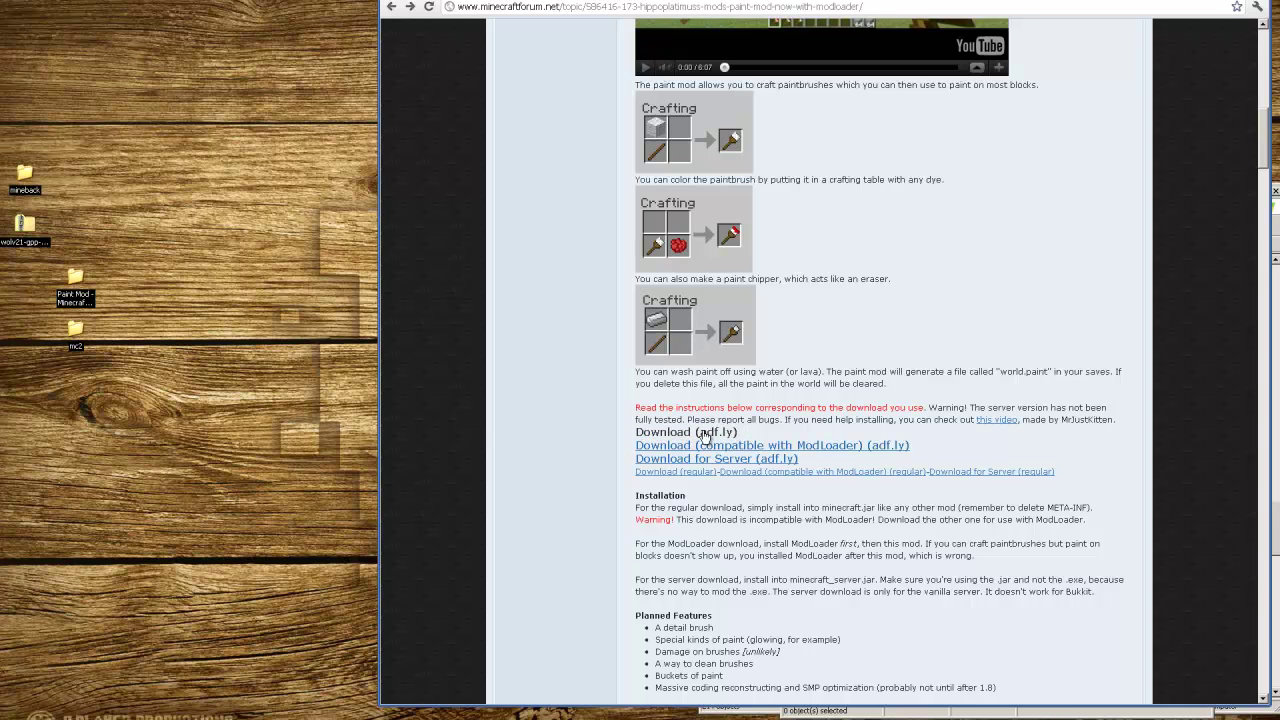
mouse_move(630, 438)
mouse_down()
mouse_move(752, 433)
mouse_move(622, 431)
mouse_up()
click(628, 437)
- Close the leftover folder windows, including bin and Downloads, leaving only the forum page open
right_click(725, 712)
click(690, 600)
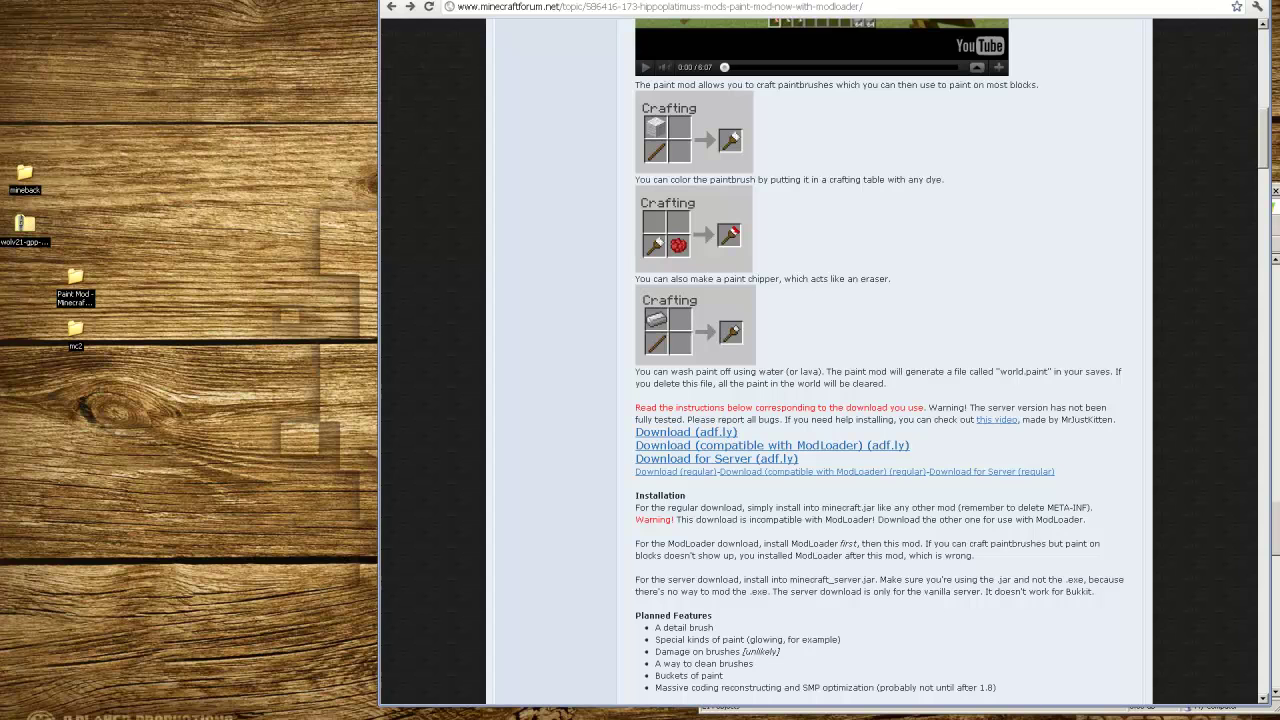
right_click(472, 712)
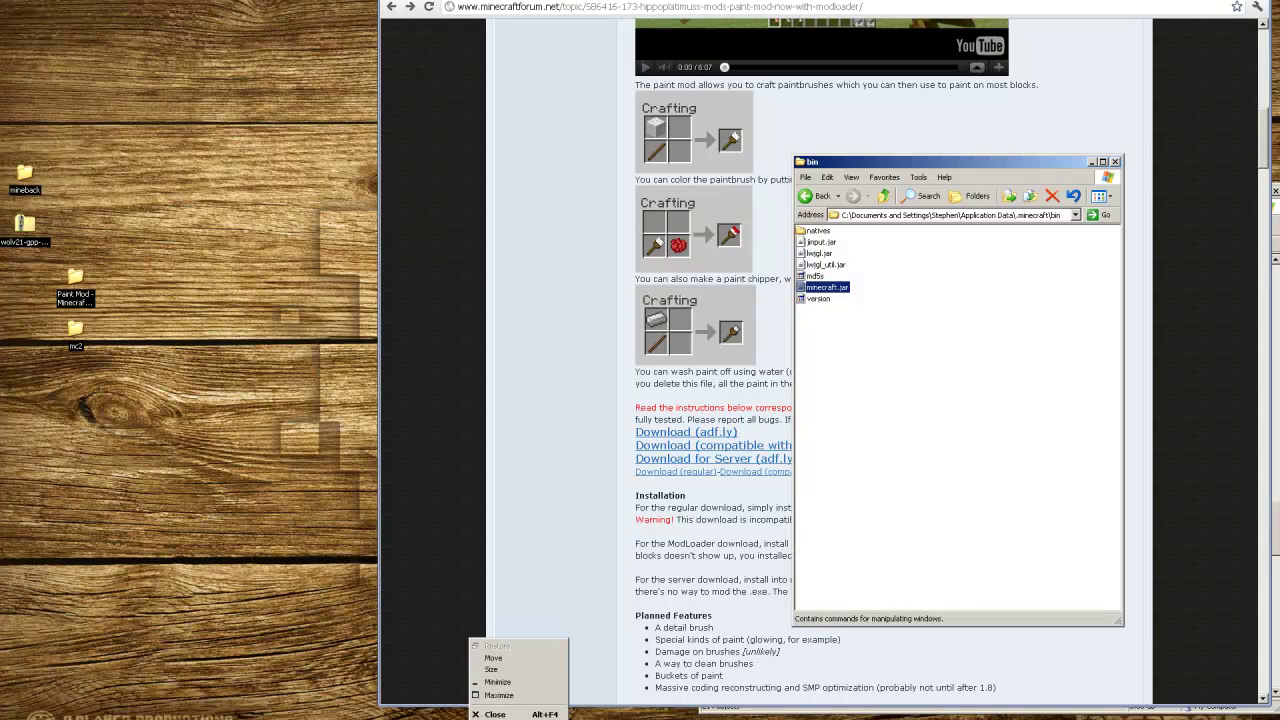
click(505, 712)
right_click(472, 712)
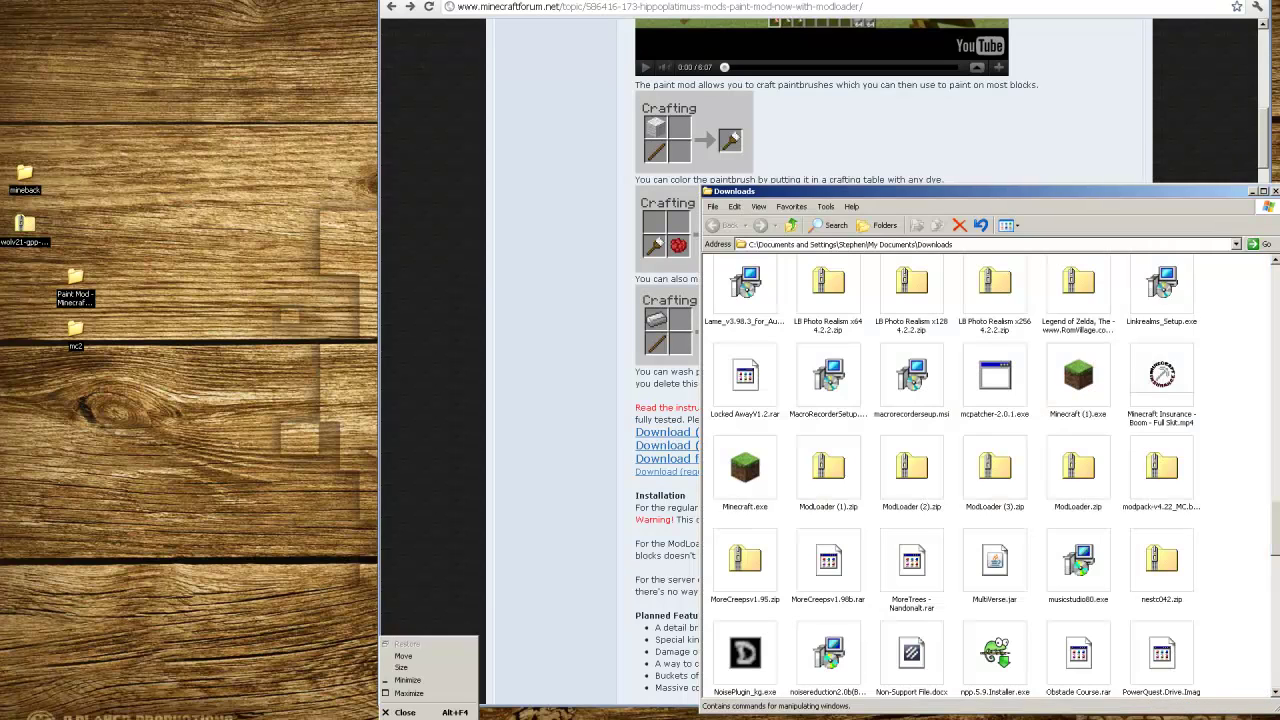
click(425, 704)
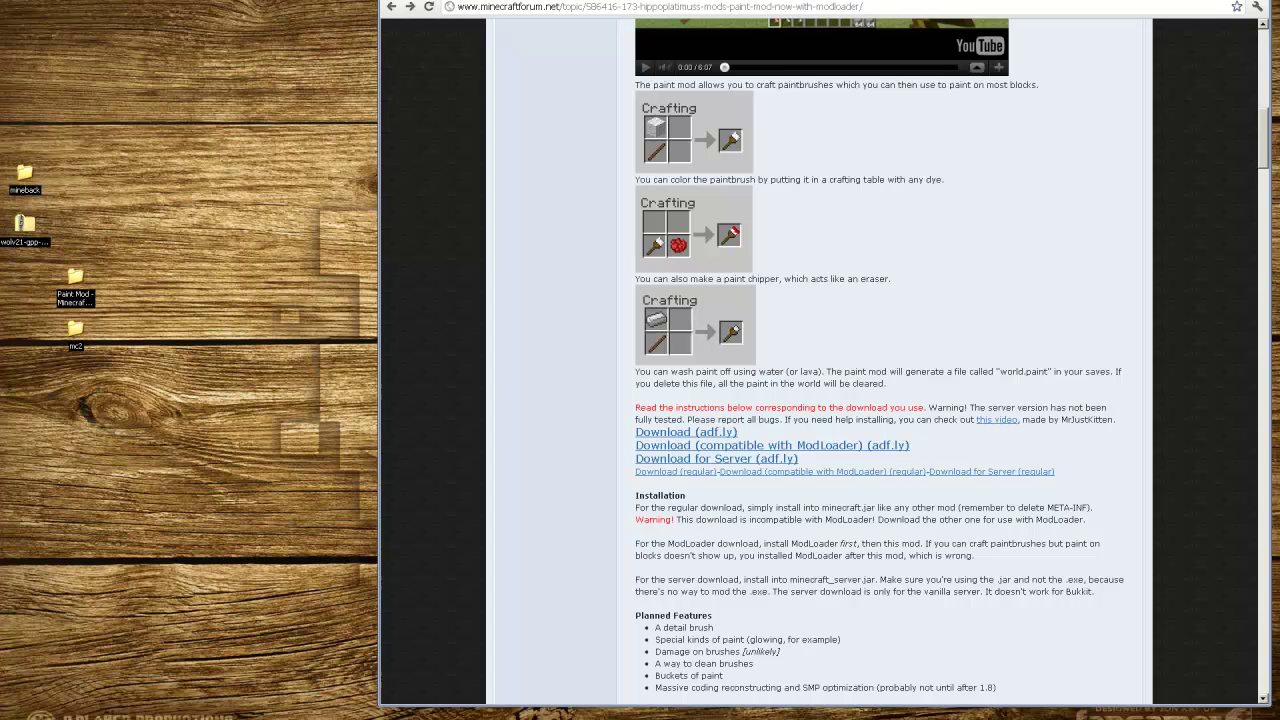
- Open the Application Data folder by running %appdata%
key(super)
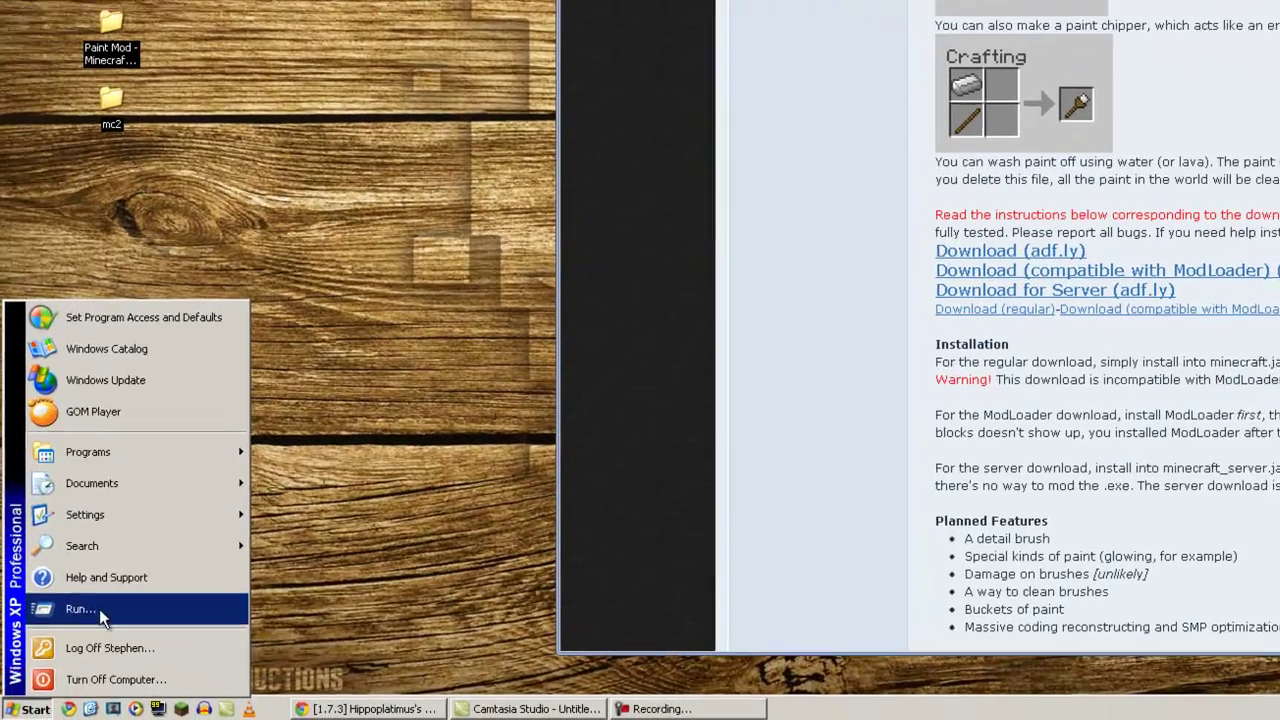
click(54, 675)
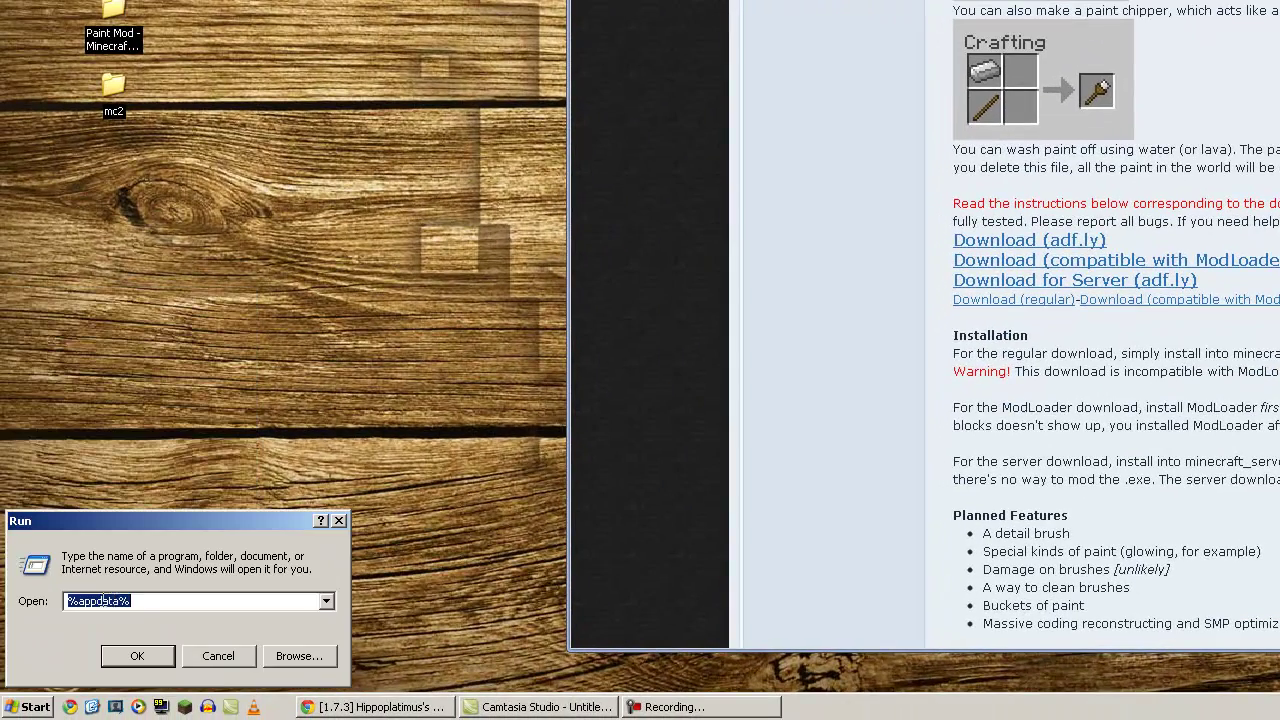
click(163, 603)
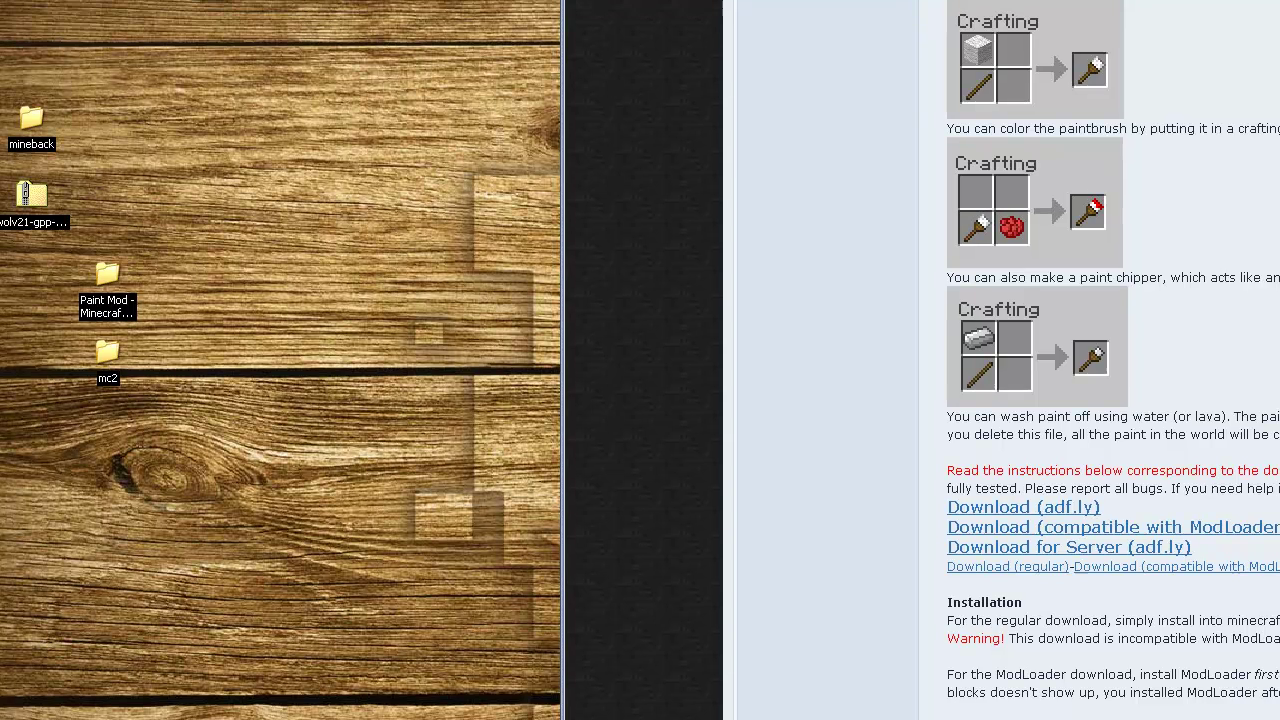
key(Return)
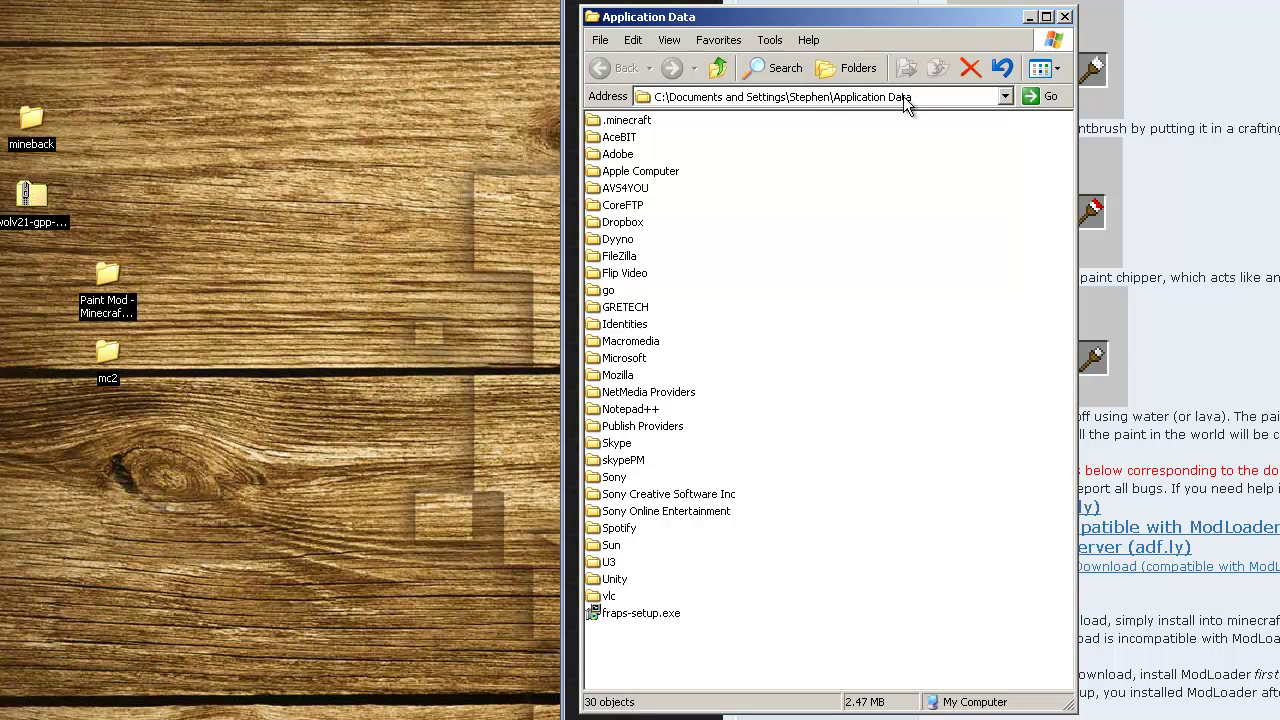
- Open the .minecraft folder and copy all of its files and folders
click(619, 122)
double_click(619, 122)
drag(772, 299, 600, 116)
right_click(600, 116)
click(685, 296)
click(375, 330)
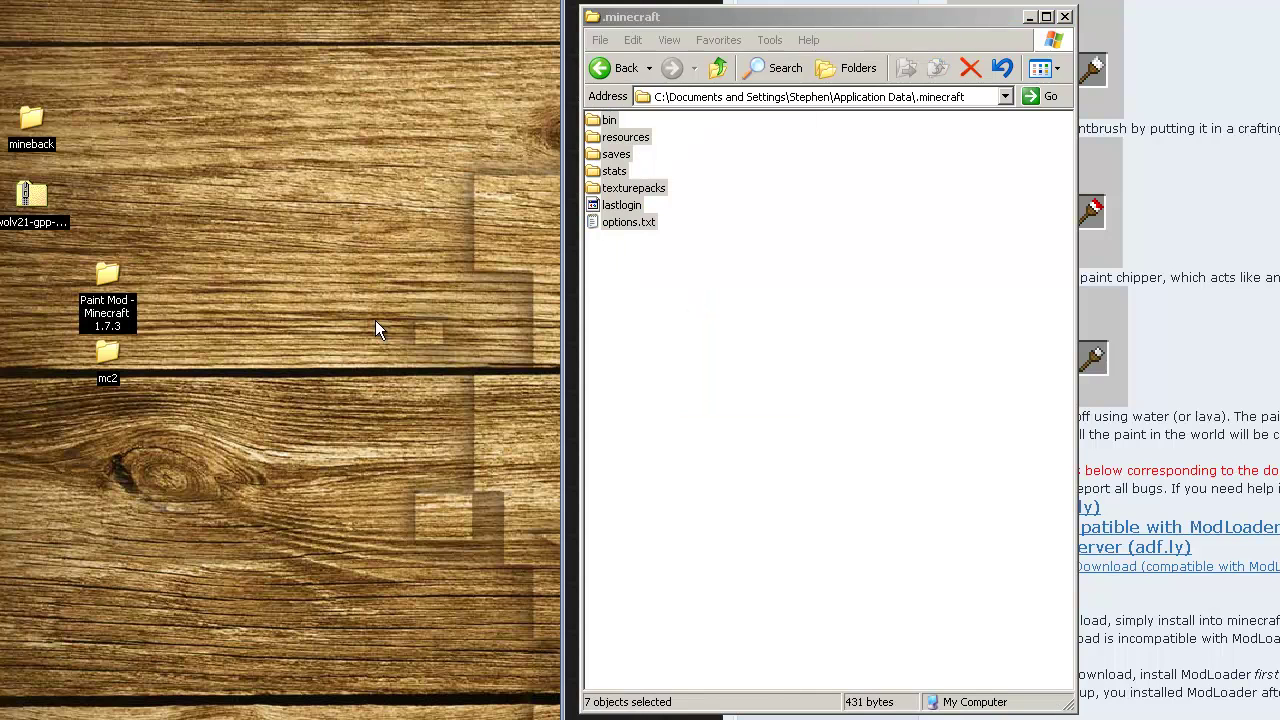
- Check the backup in the desktop's mc2 folder, including its saves subfolder, and close the window
double_click(112, 351)
right_click(350, 326)
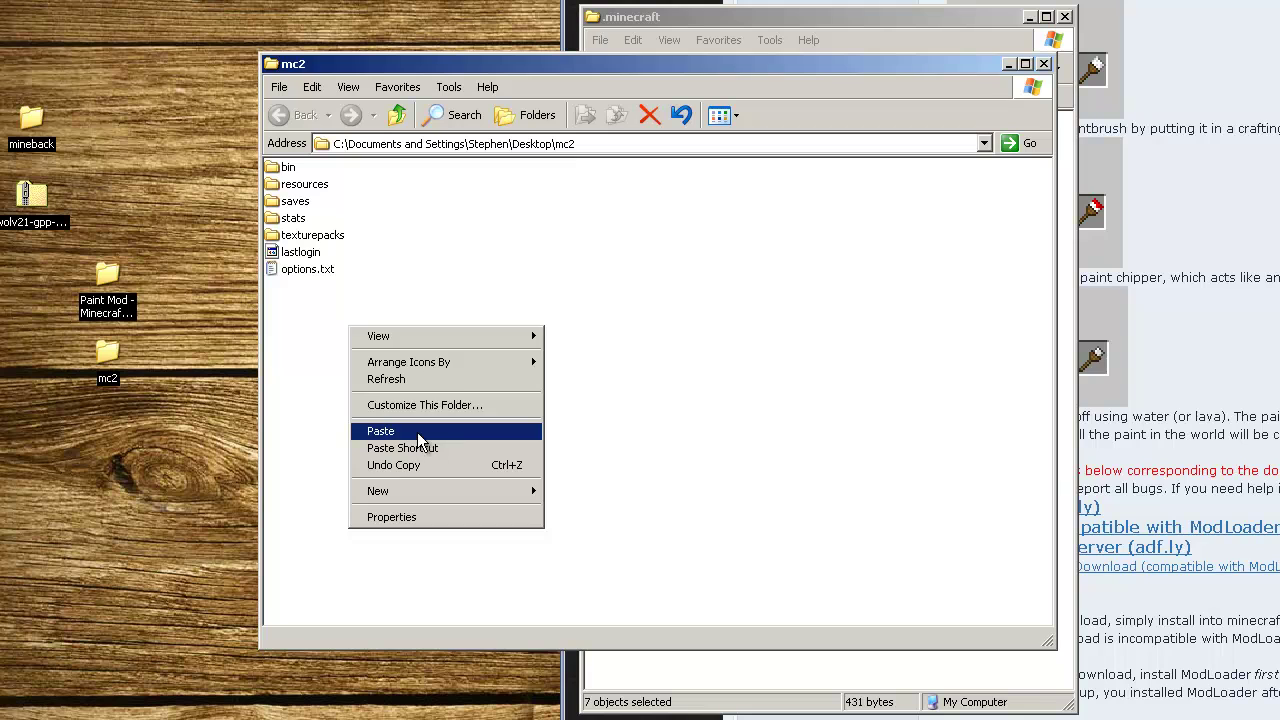
click(312, 387)
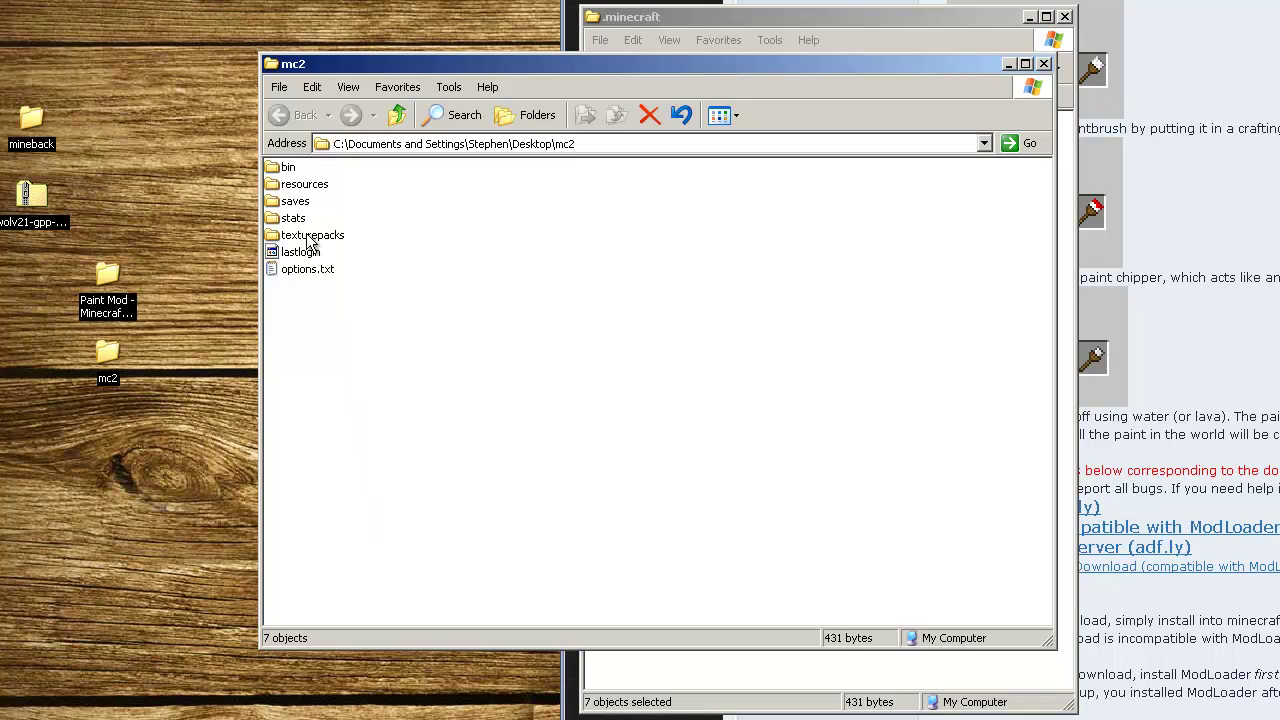
double_click(295, 201)
click(305, 188)
click(336, 208)
click(305, 188)
click(470, 188)
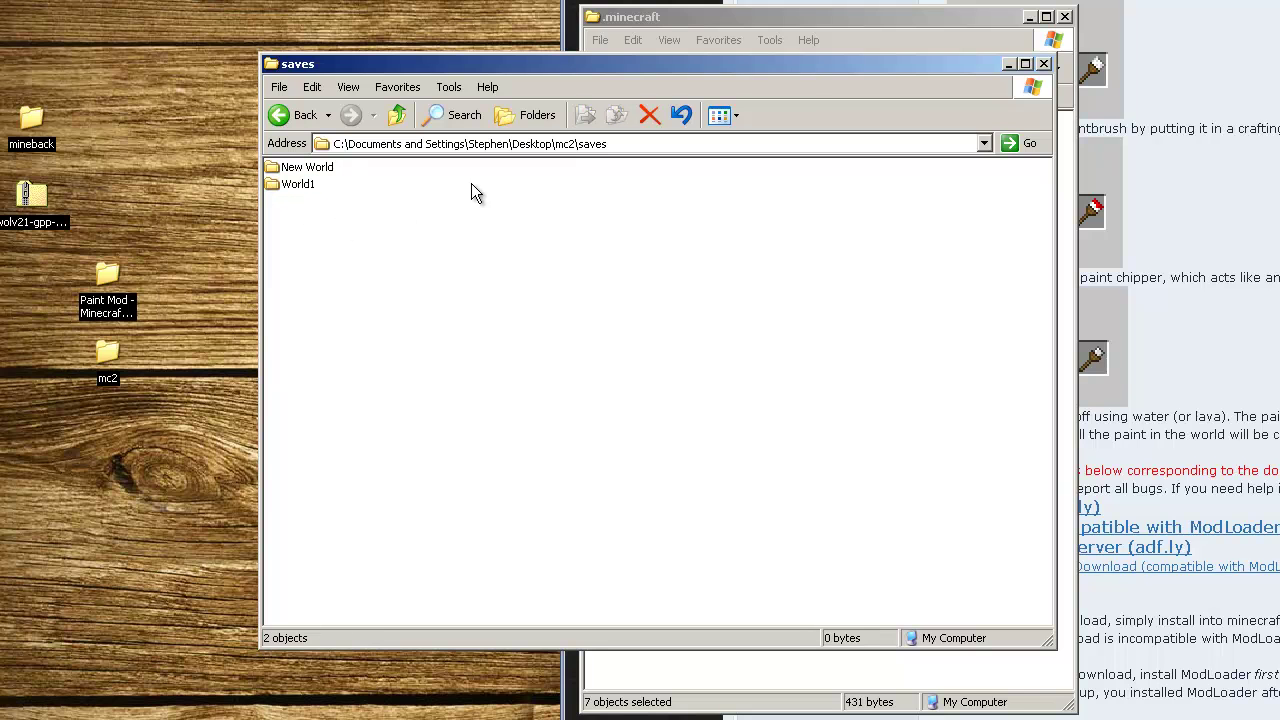
click(1043, 64)
- Delete all files and folders inside .minecraft and close the folder window
click(751, 274)
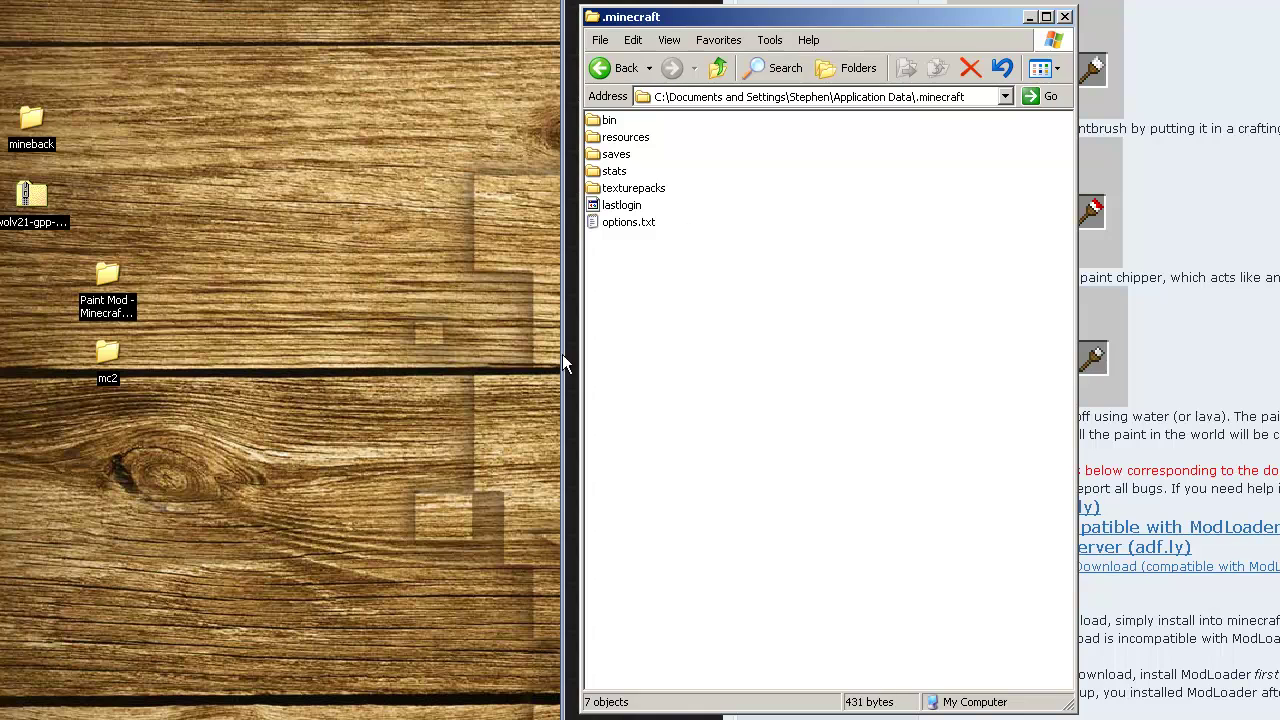
drag(808, 337, 598, 125)
drag(778, 304, 603, 117)
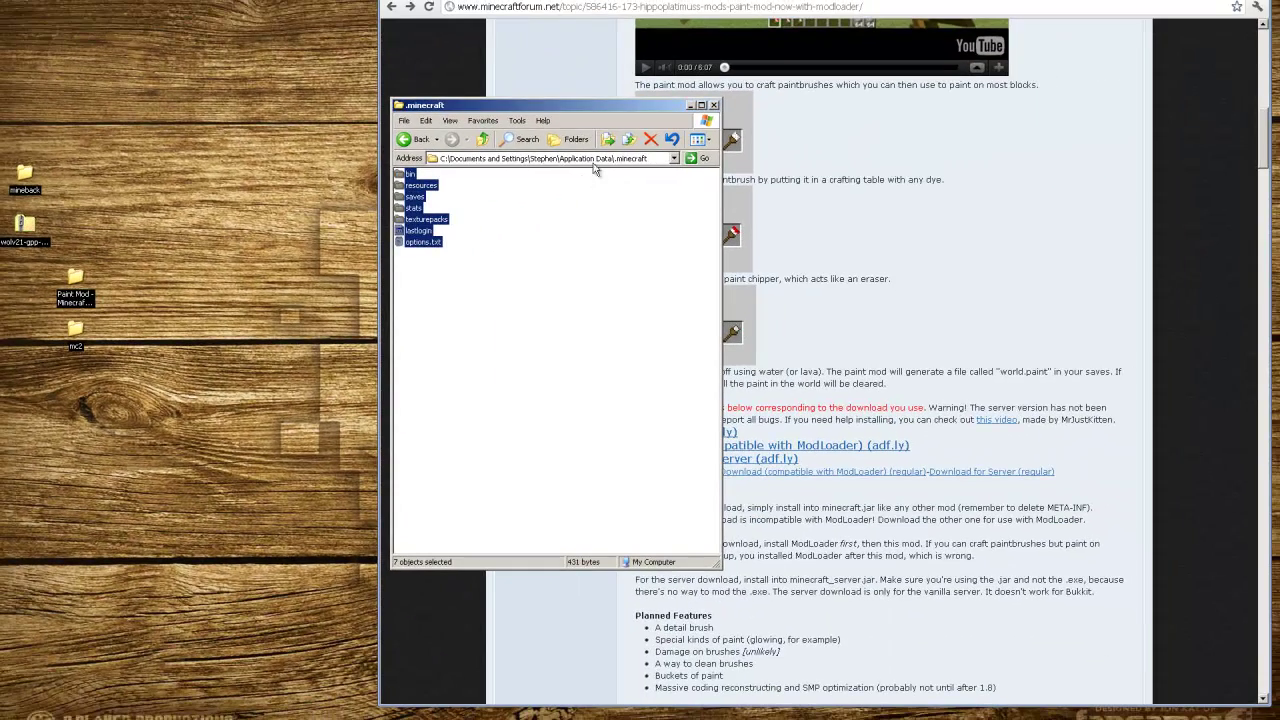
key(Delete)
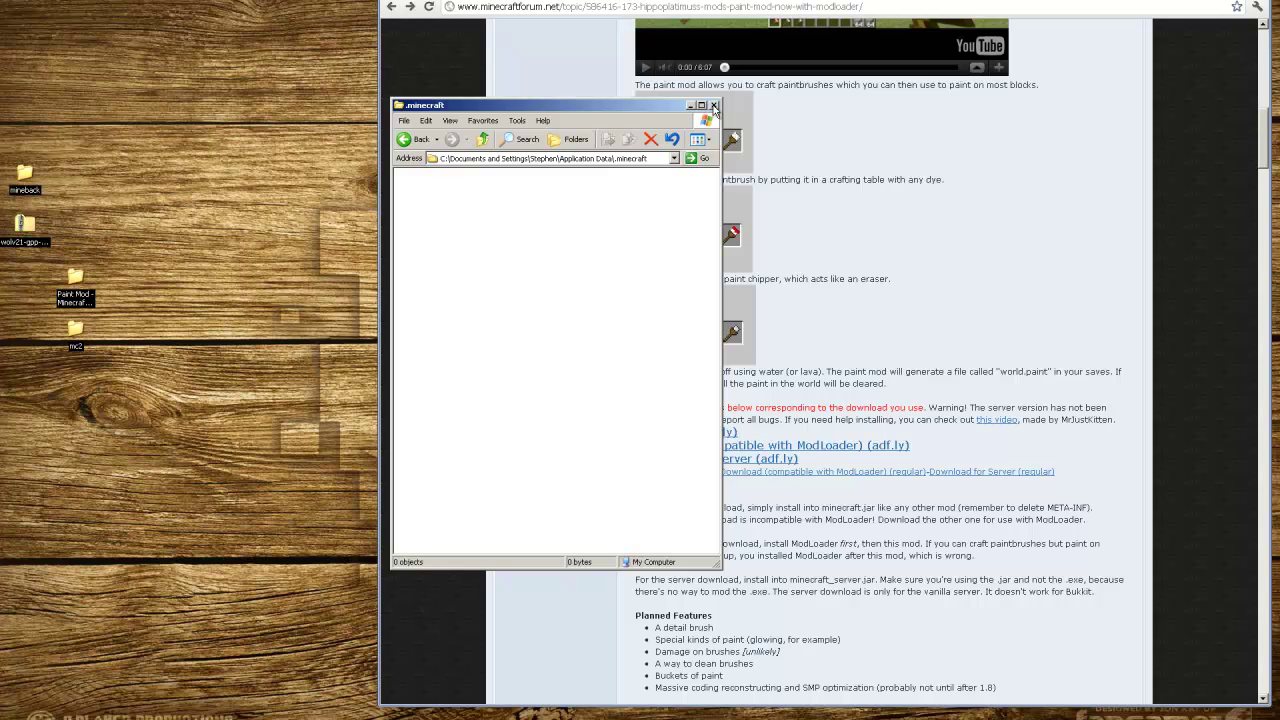
click(714, 105)
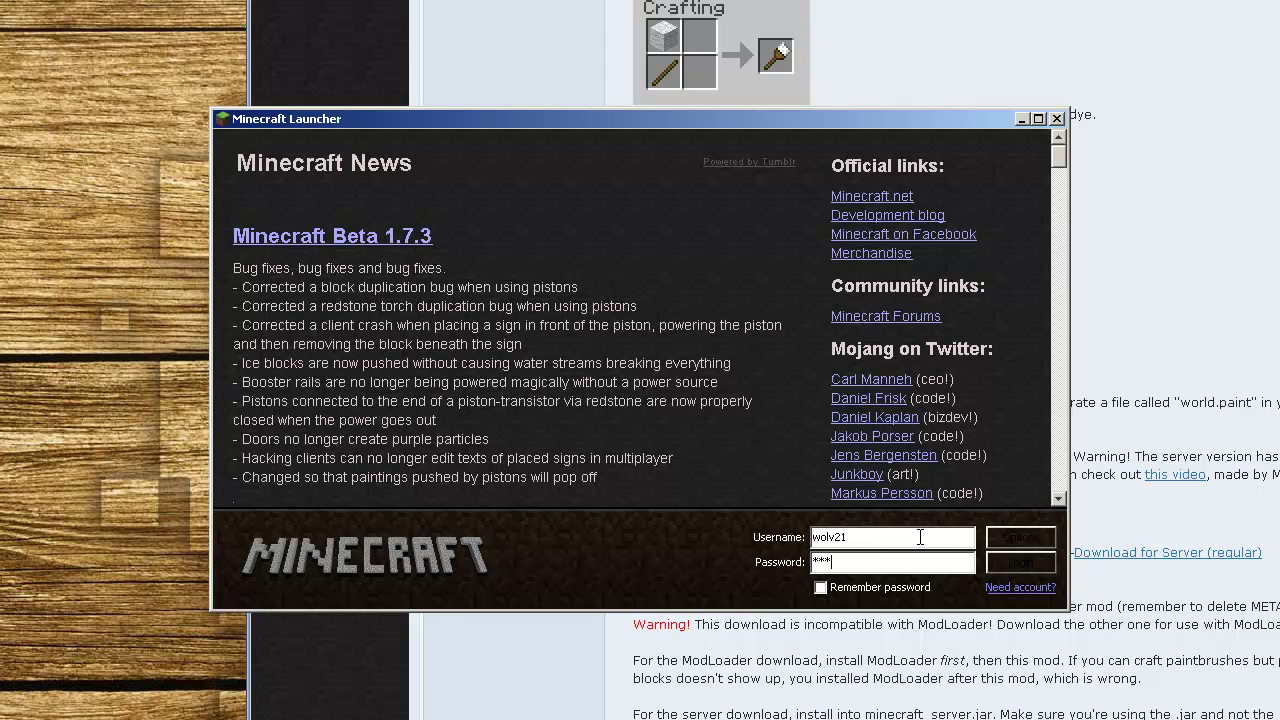
- Log in through the Minecraft Launcher to regenerate the game files, and close the game at its main menu
click(1002, 561)
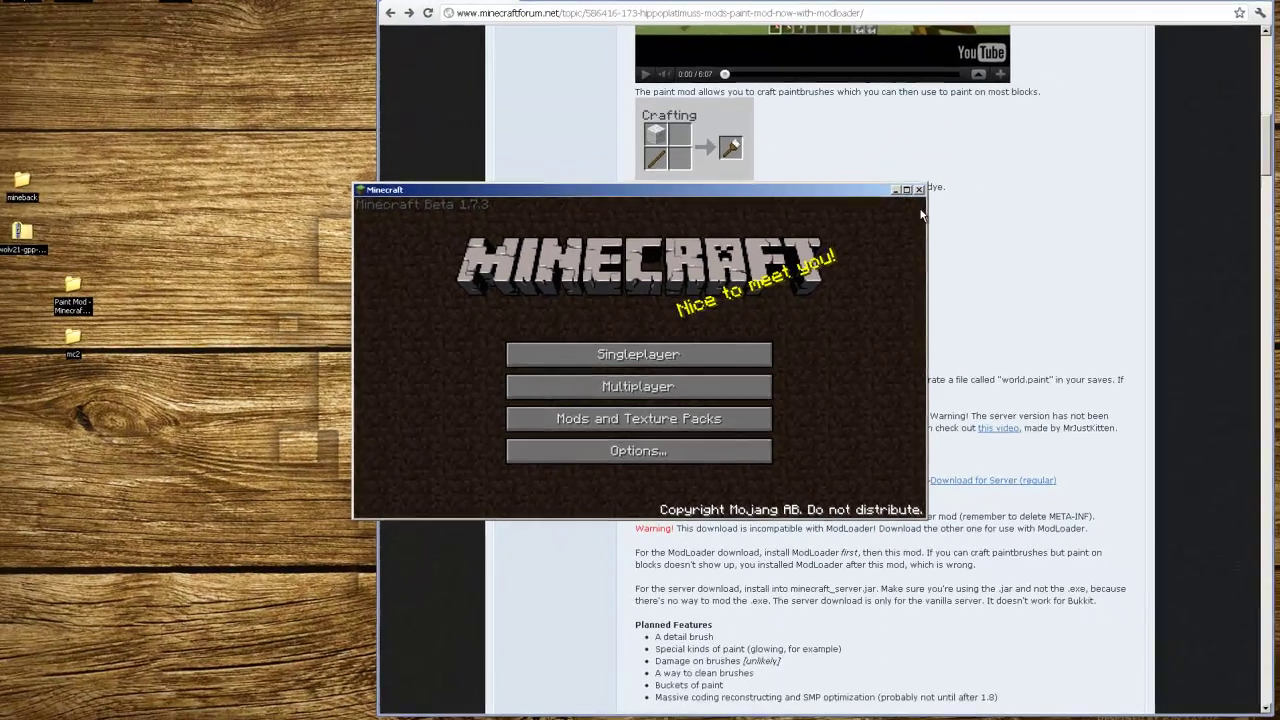
click(918, 189)
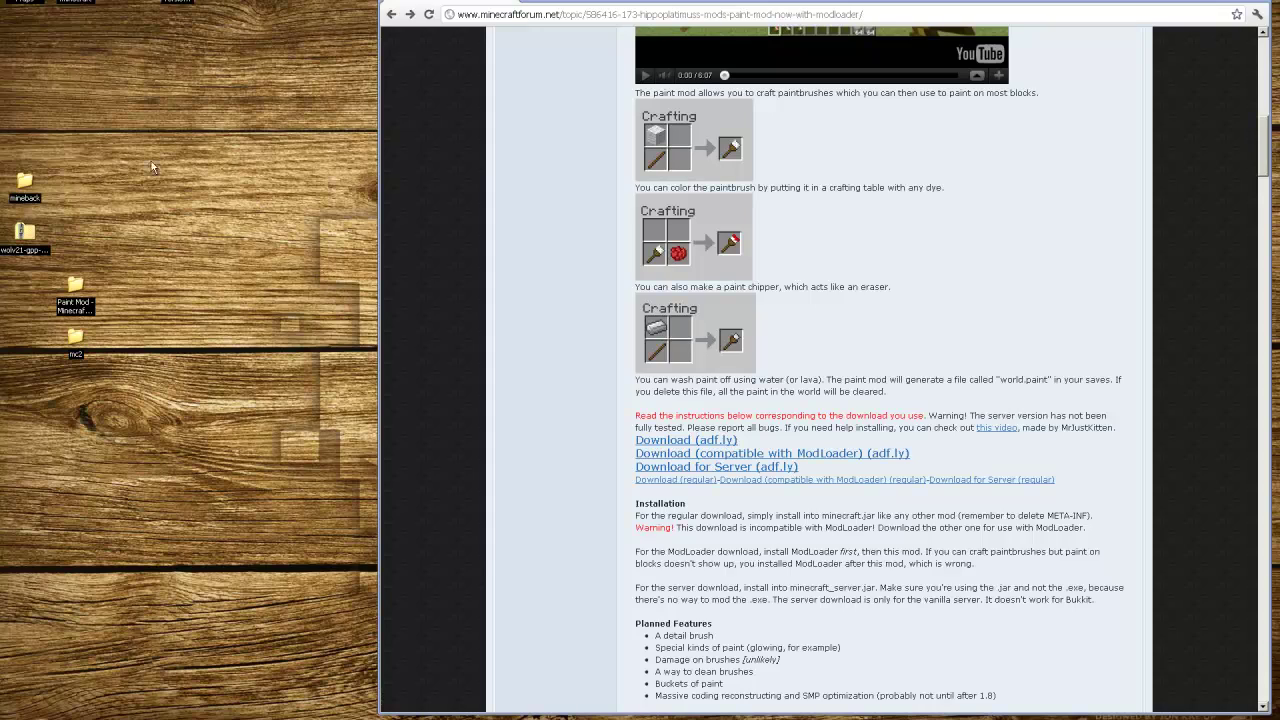
- Open the regenerated .minecraft folder by way of %appdata% and close the duplicate .minecraft window opened from the desktop
double_click(70, 10)
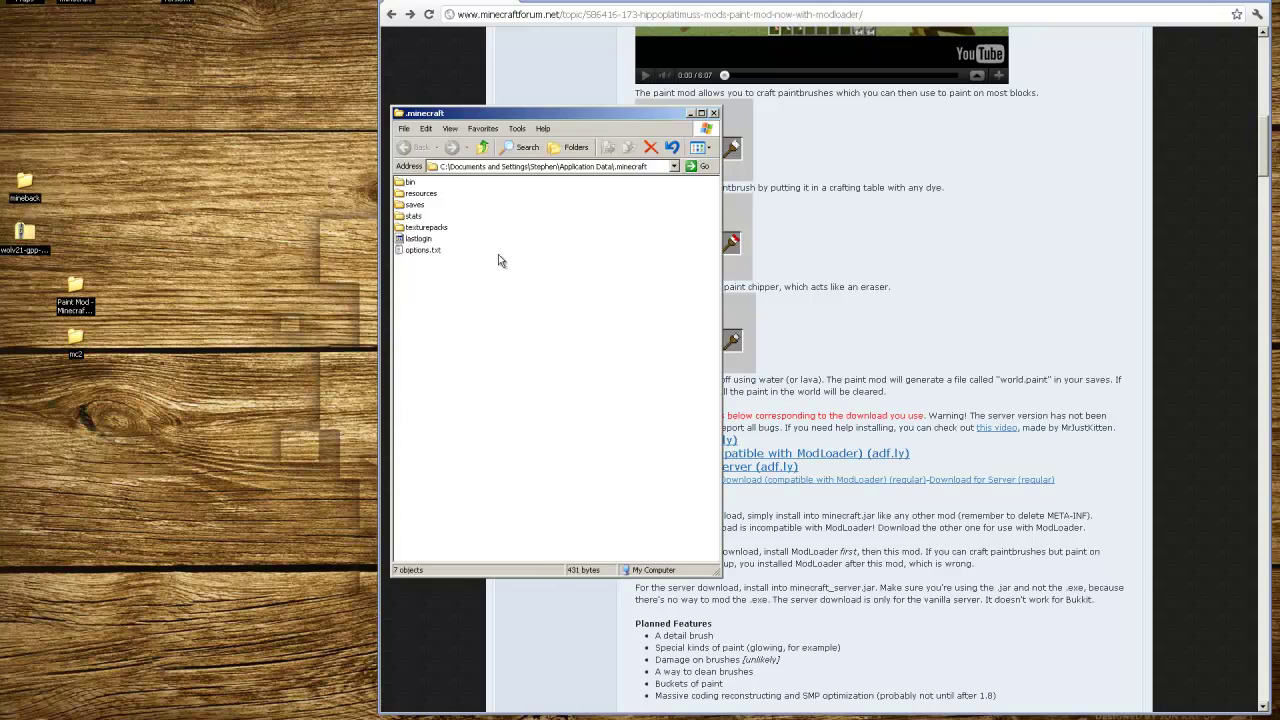
drag(530, 115, 476, 116)
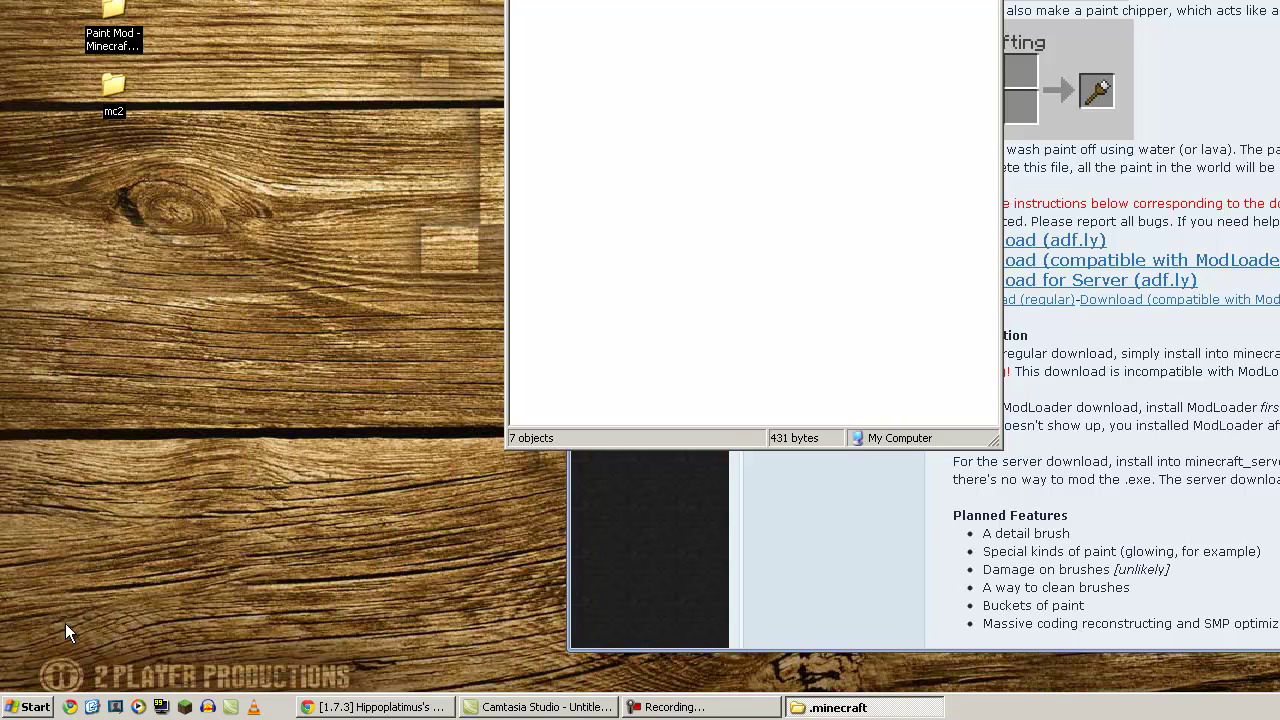
click(30, 707)
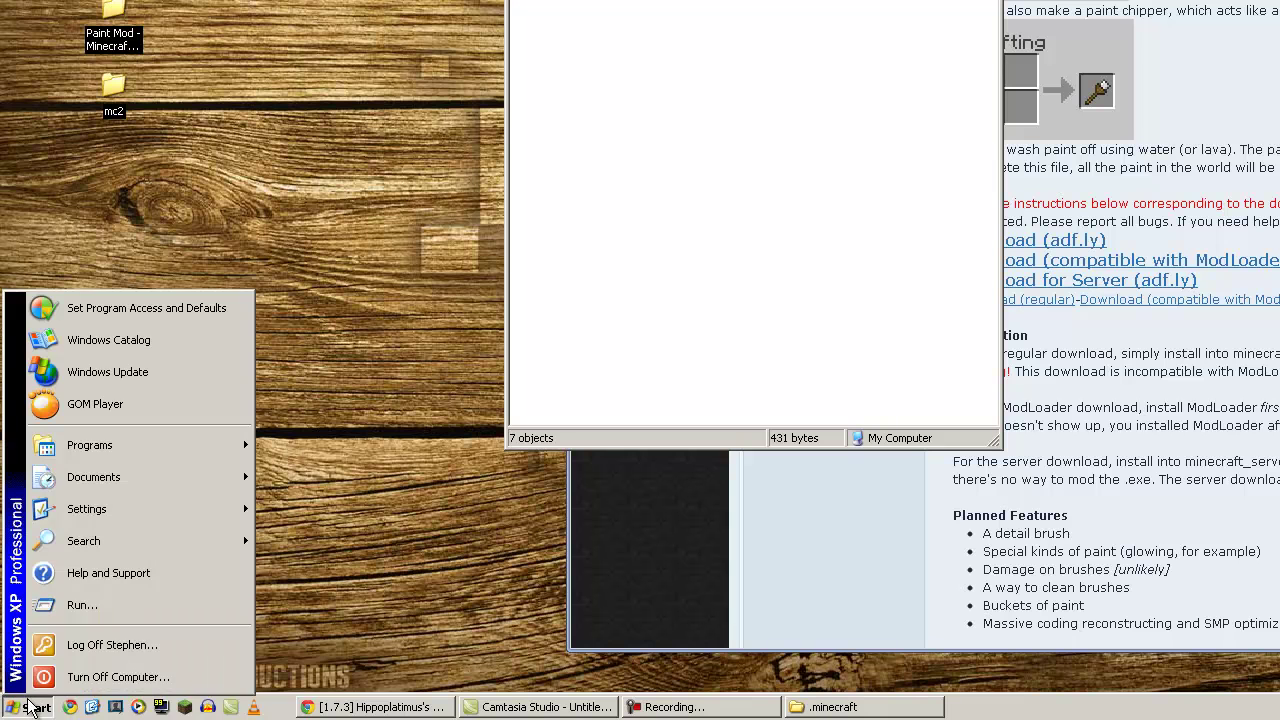
click(72, 611)
click(65, 602)
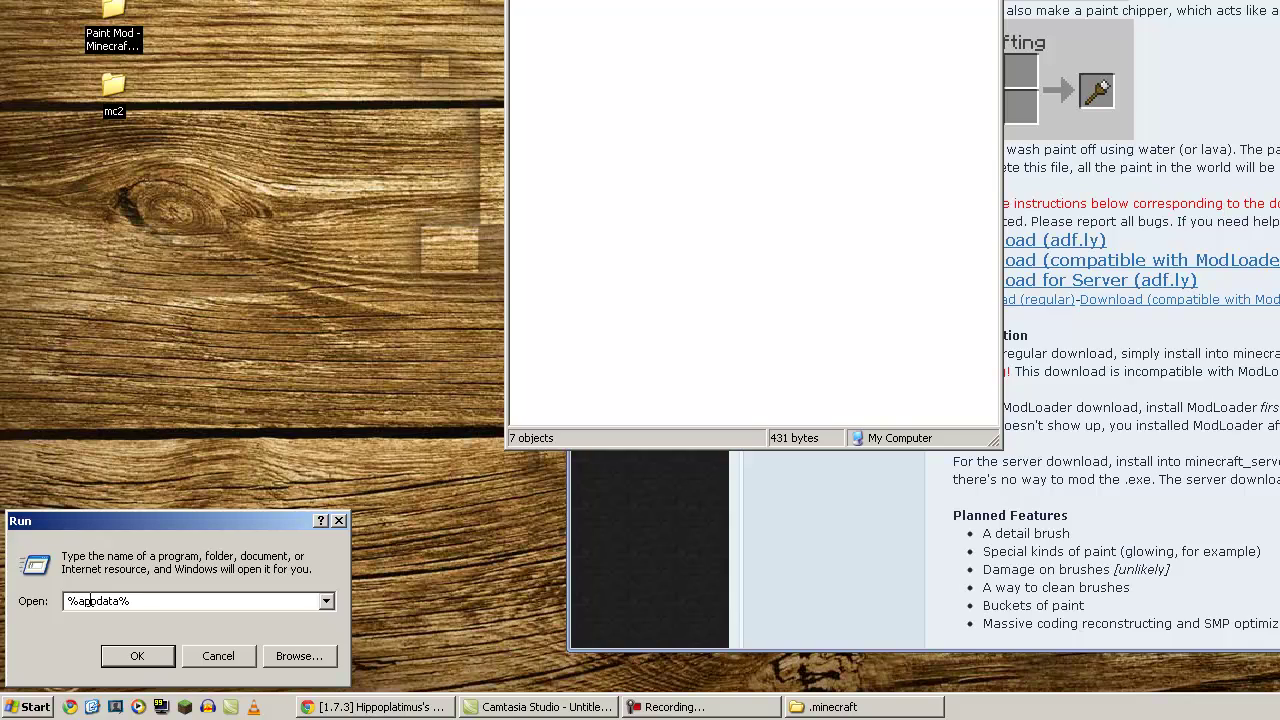
click(137, 655)
click(634, 0)
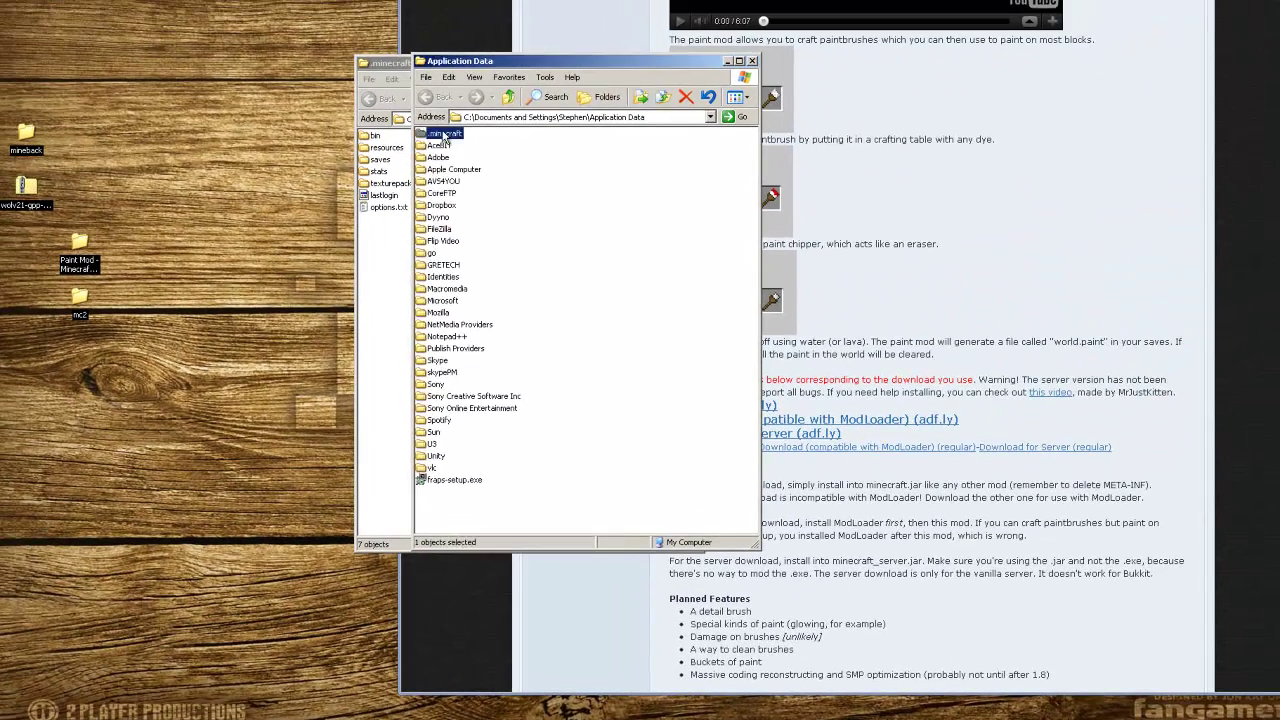
double_click(445, 137)
click(403, 63)
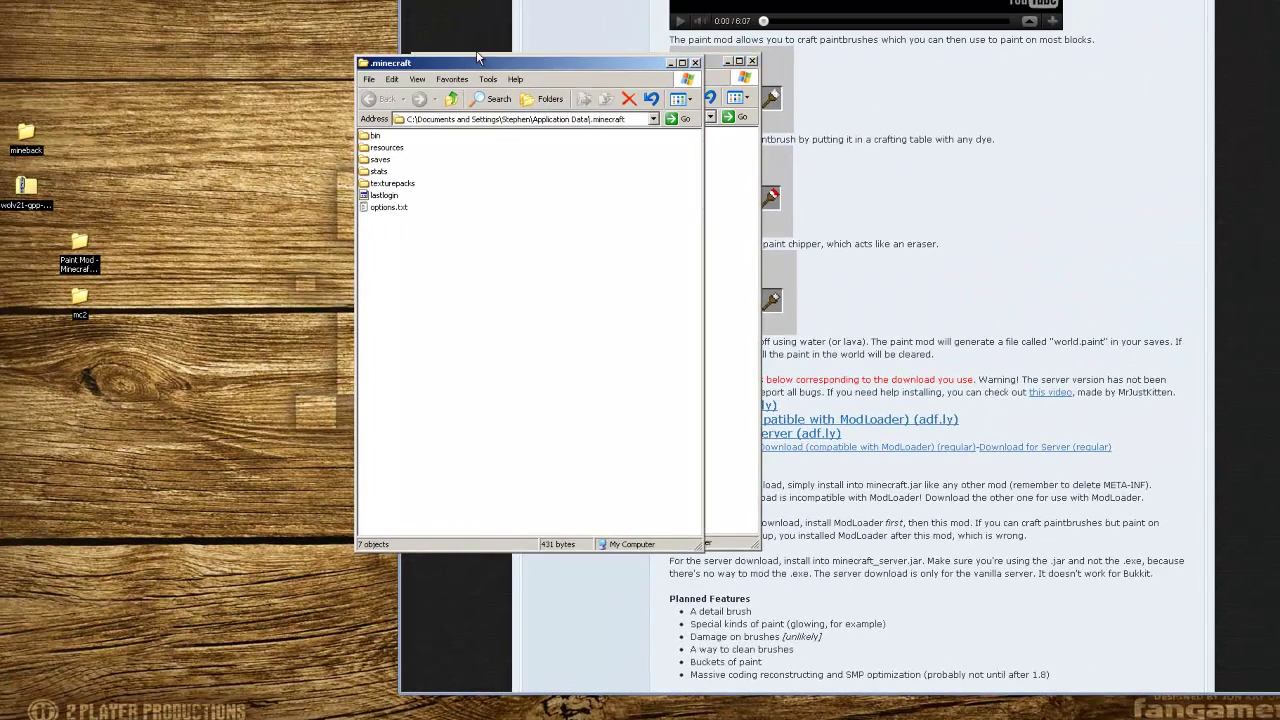
click(697, 63)
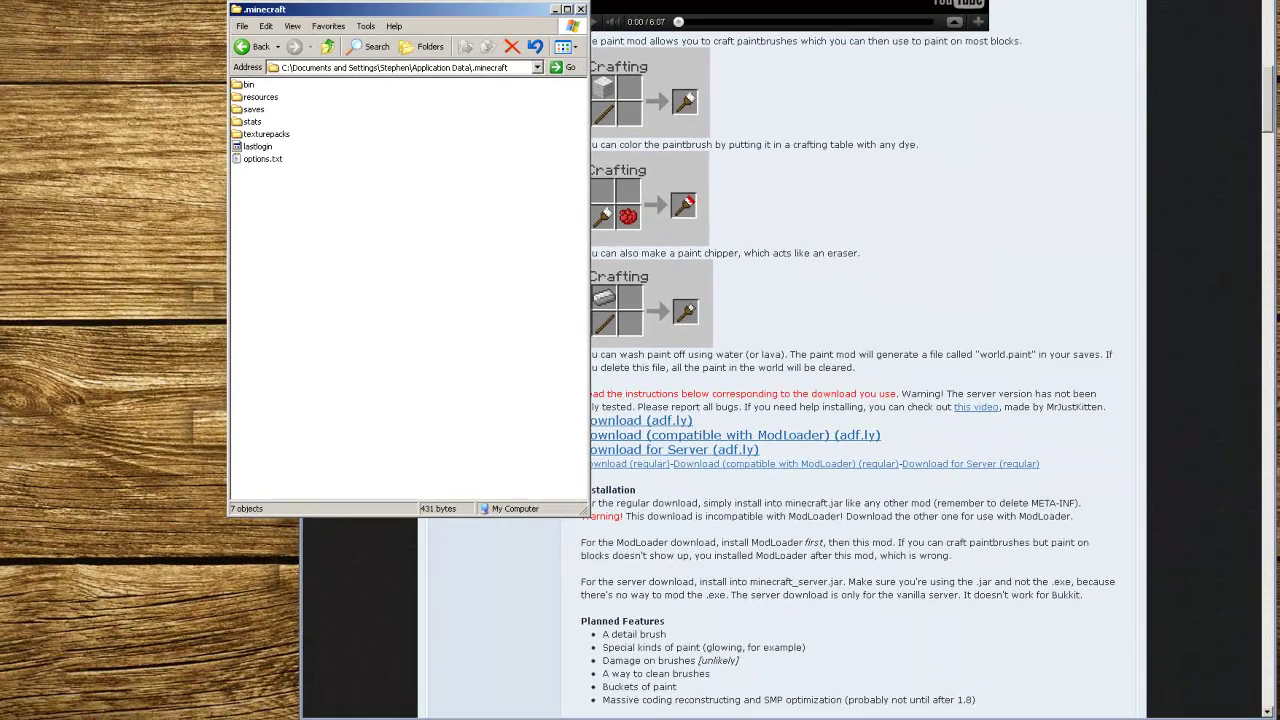
- Open the "Paint Mod - Minecraft 1.7.3" folder from the desktop and move its window fully into view
right_click(22, 335)
click(30, 262)
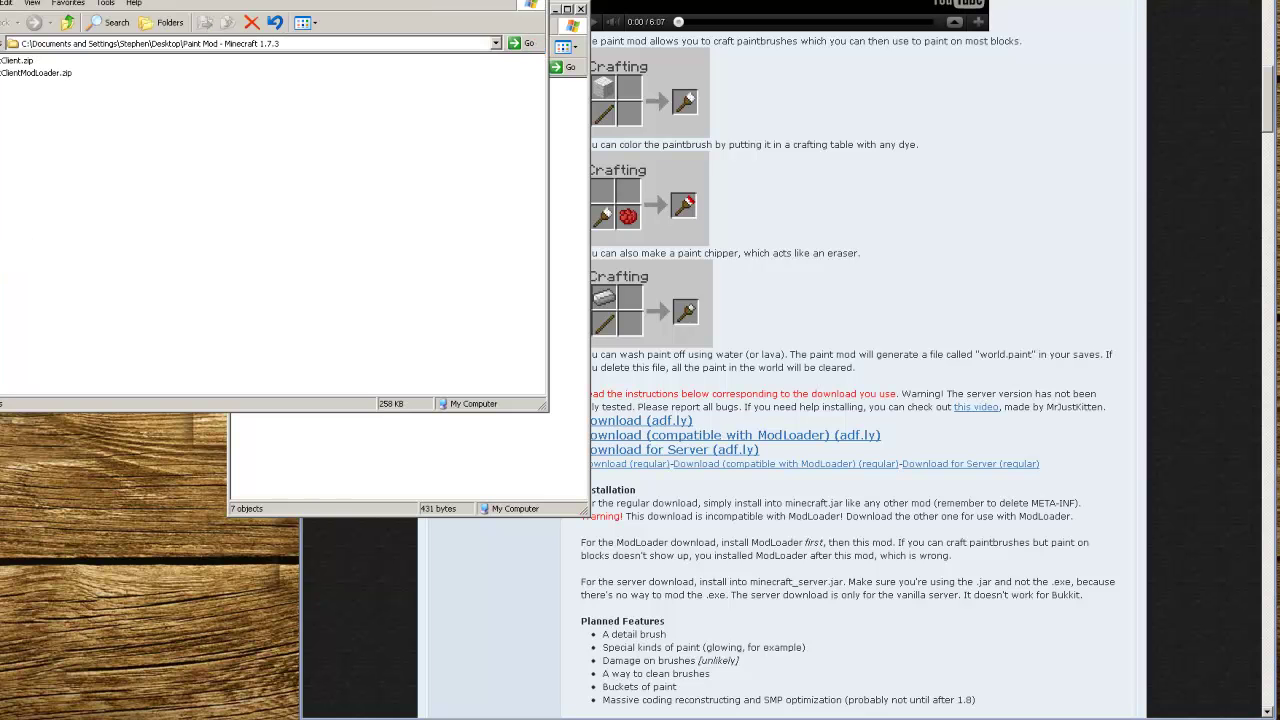
mouse_move(169, 2)
mouse_down()
mouse_move(146, 310)
mouse_move(196, 298)
mouse_move(200, 60)
mouse_up()
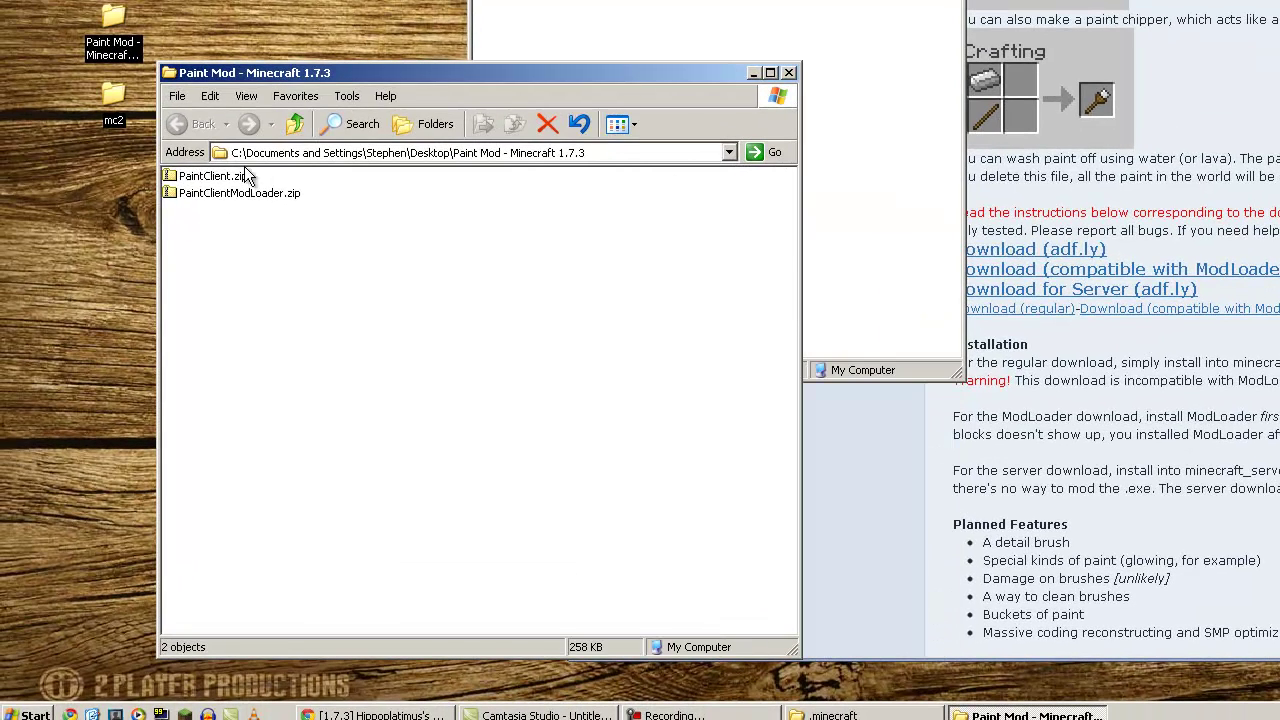
- Examine the two mod archives in the folder, PaintClient.zip and PaintClientModLoader.zip
click(216, 175)
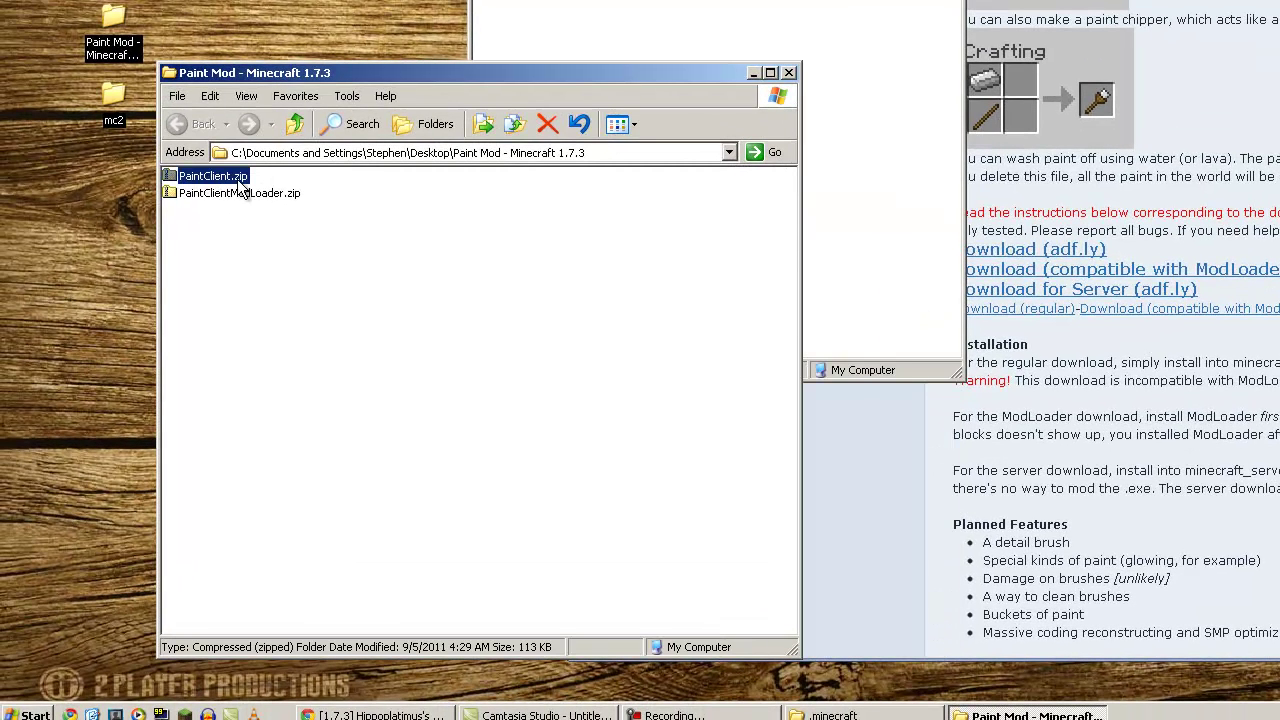
click(232, 193)
click(276, 225)
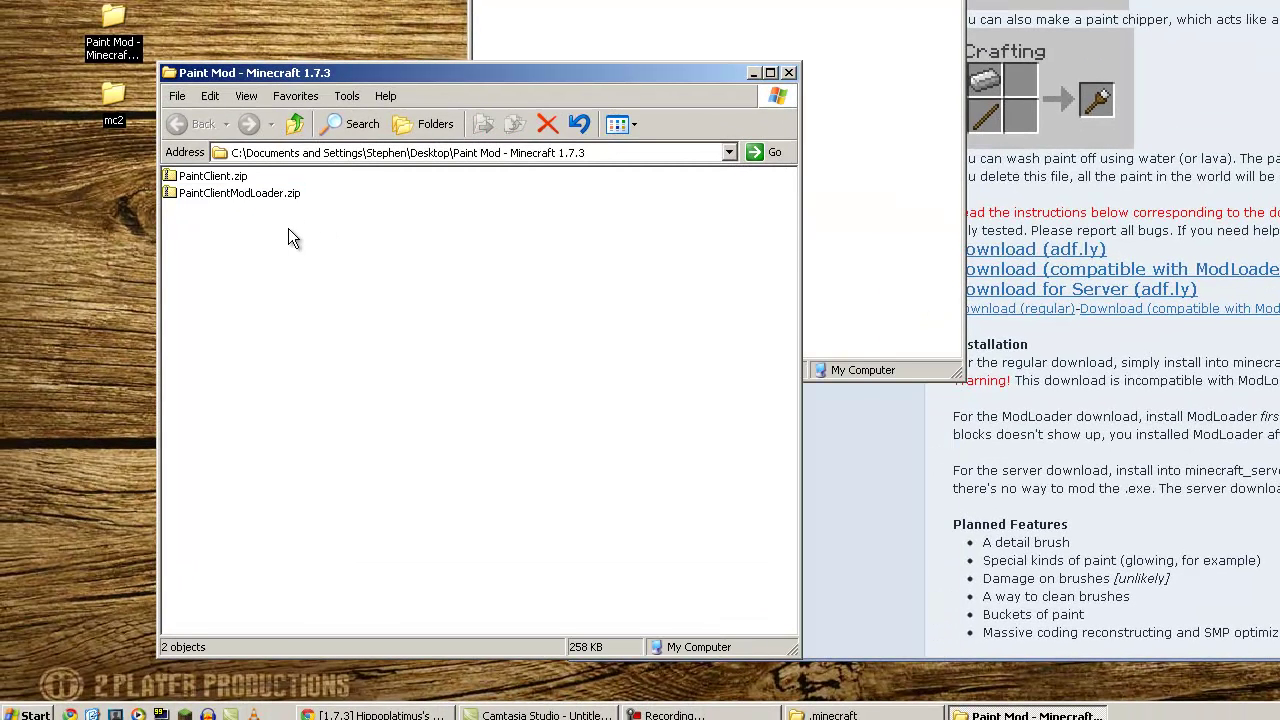
click(262, 195)
click(270, 228)
click(252, 195)
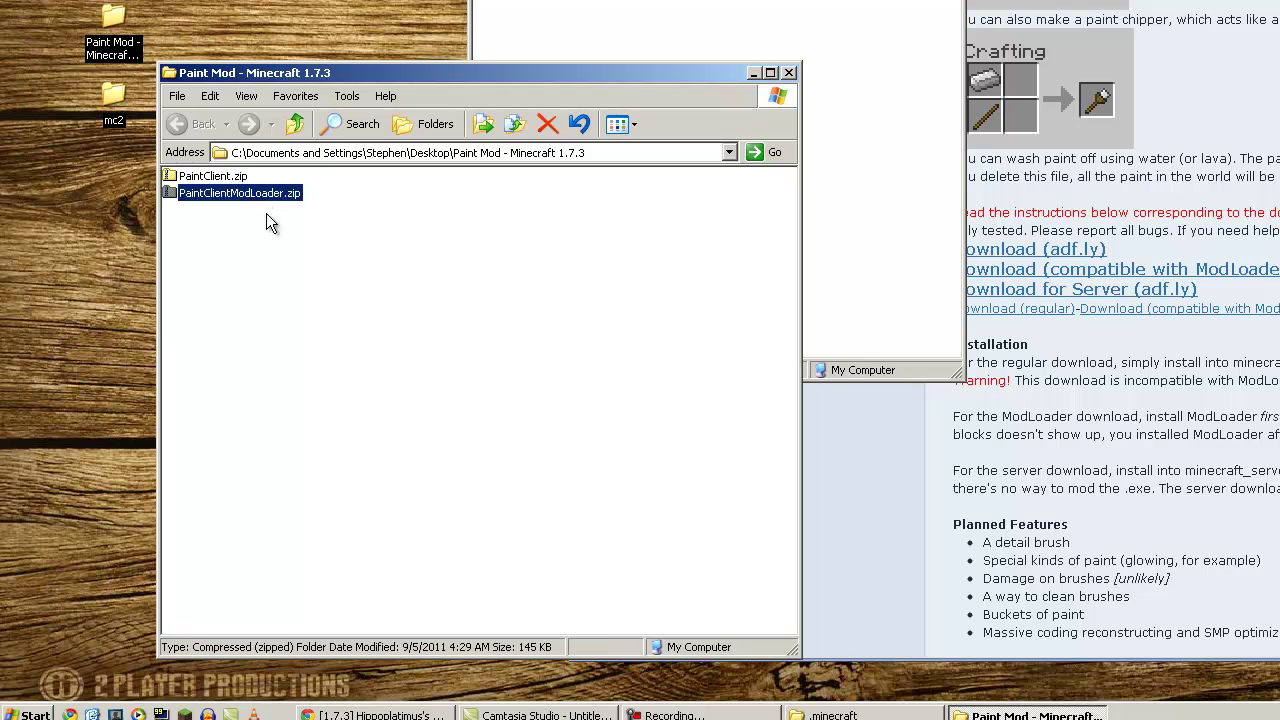
click(266, 212)
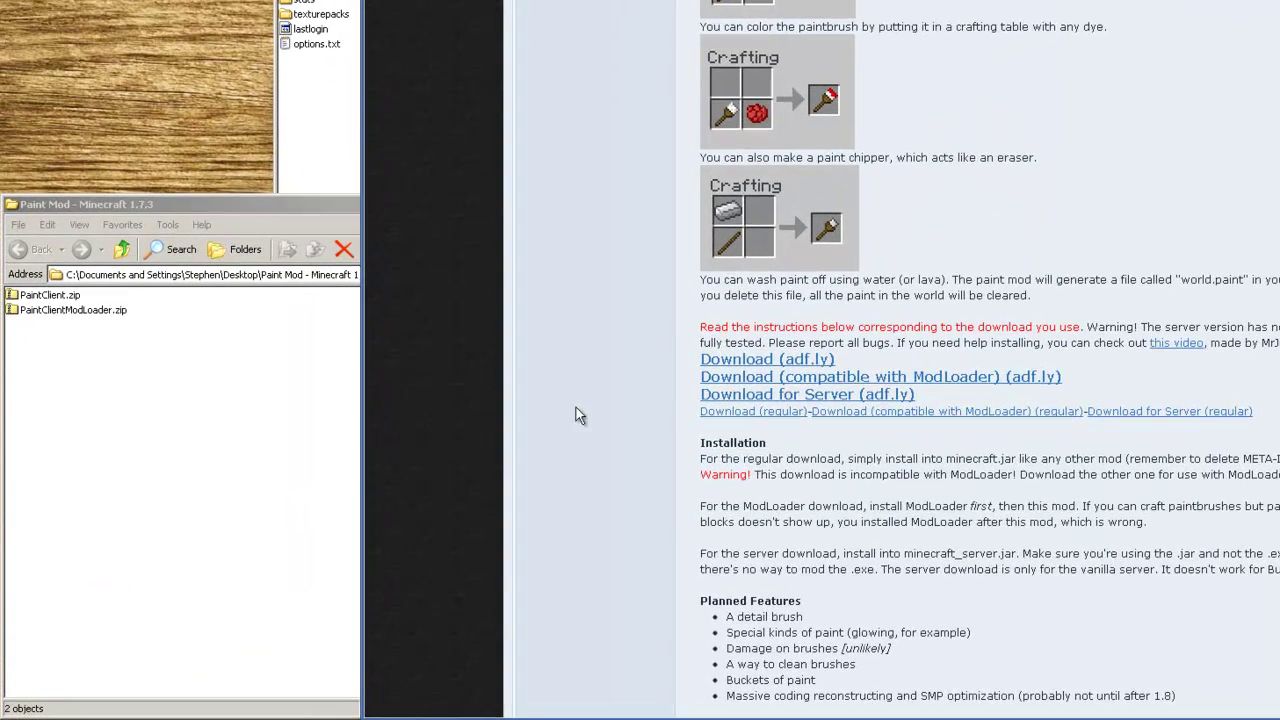
- Open minecraft.jar from the .minecraft bin folder as an archive in 7-Zip
click(76, 296)
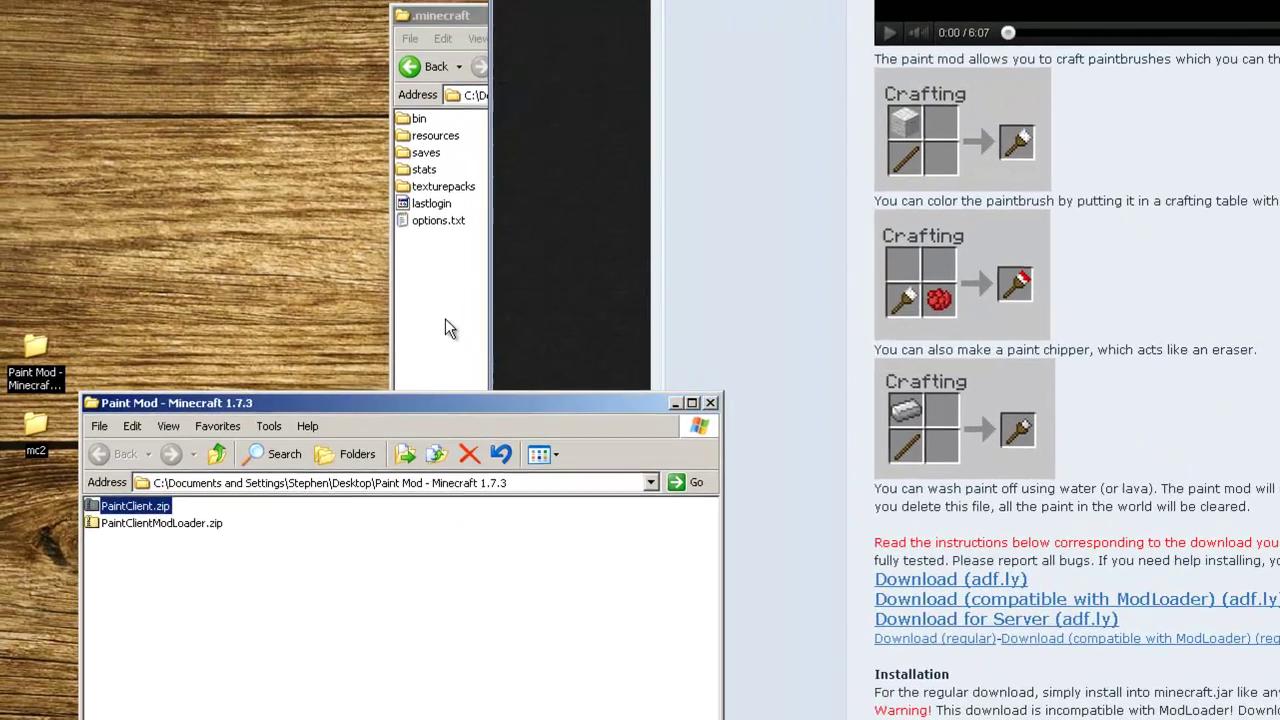
click(325, 70)
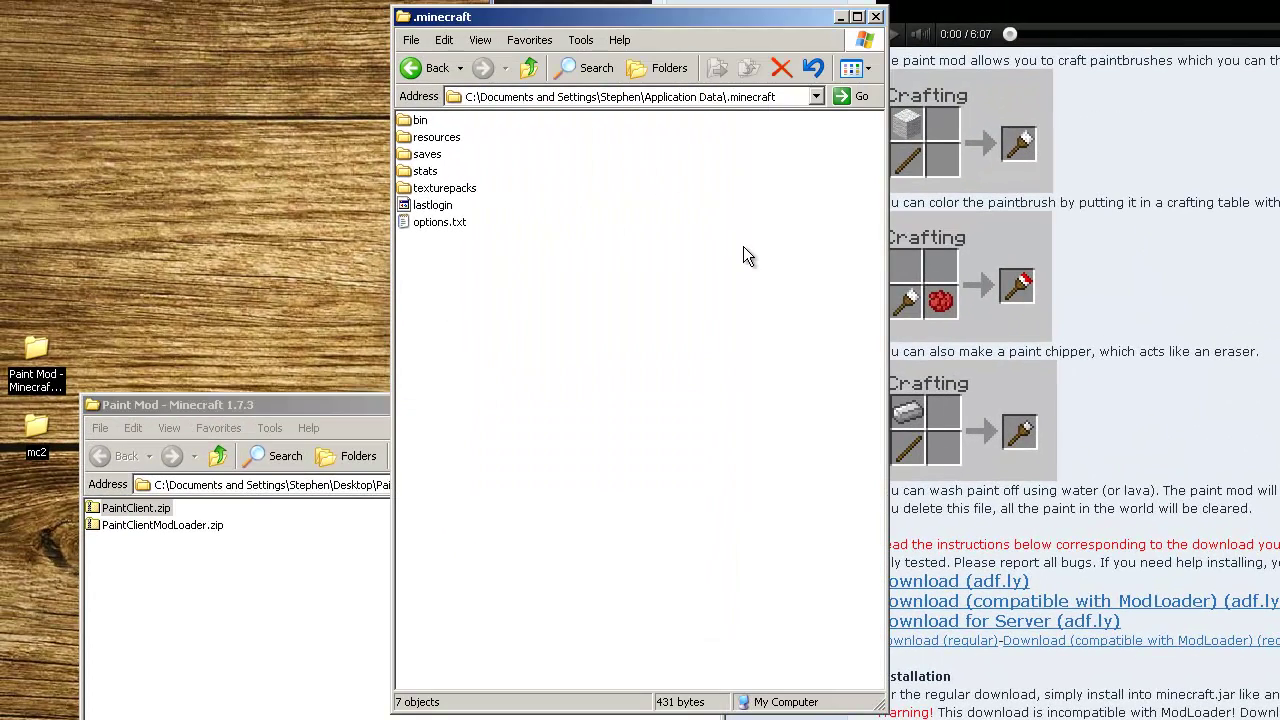
double_click(405, 120)
click(430, 207)
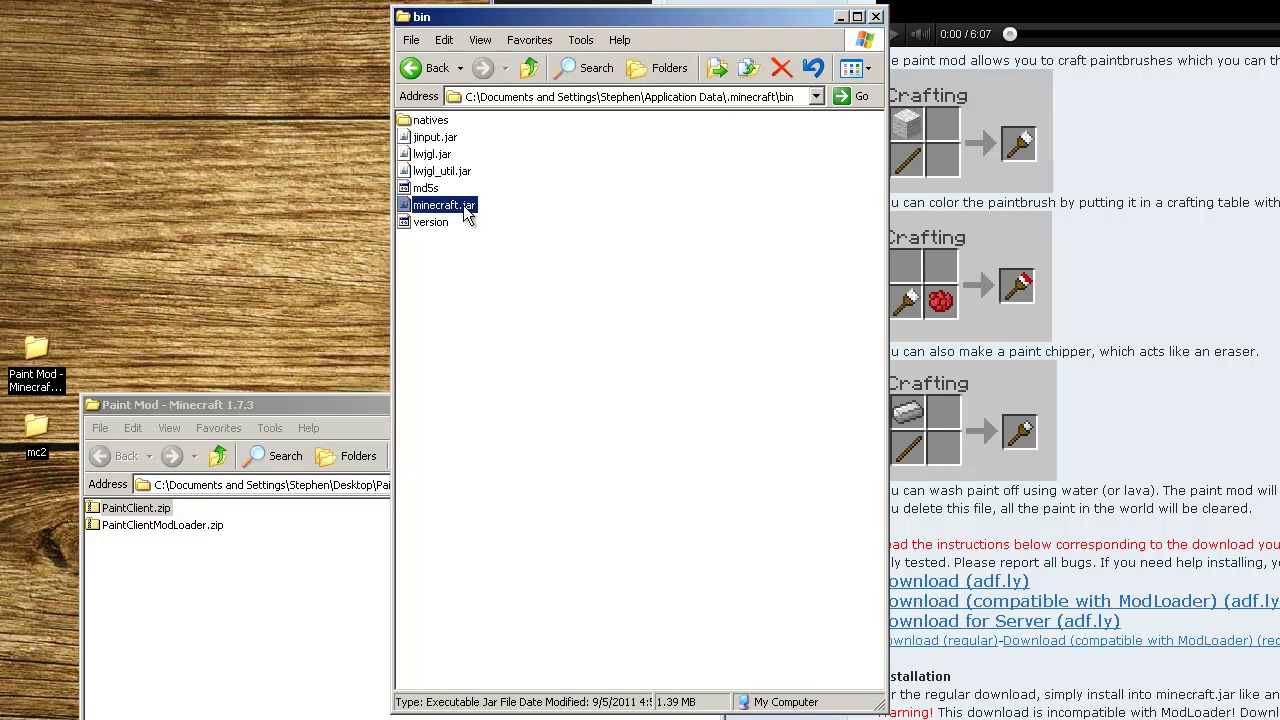
right_click(417, 208)
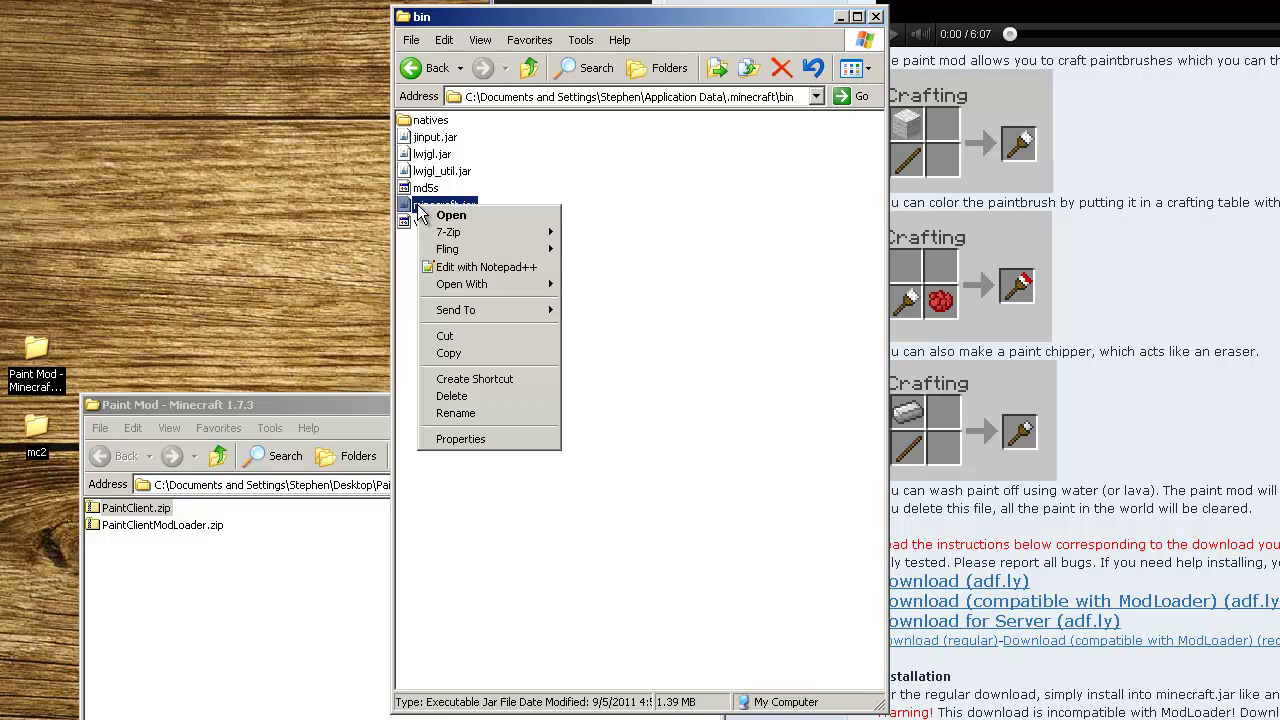
mouse_move(505, 238)
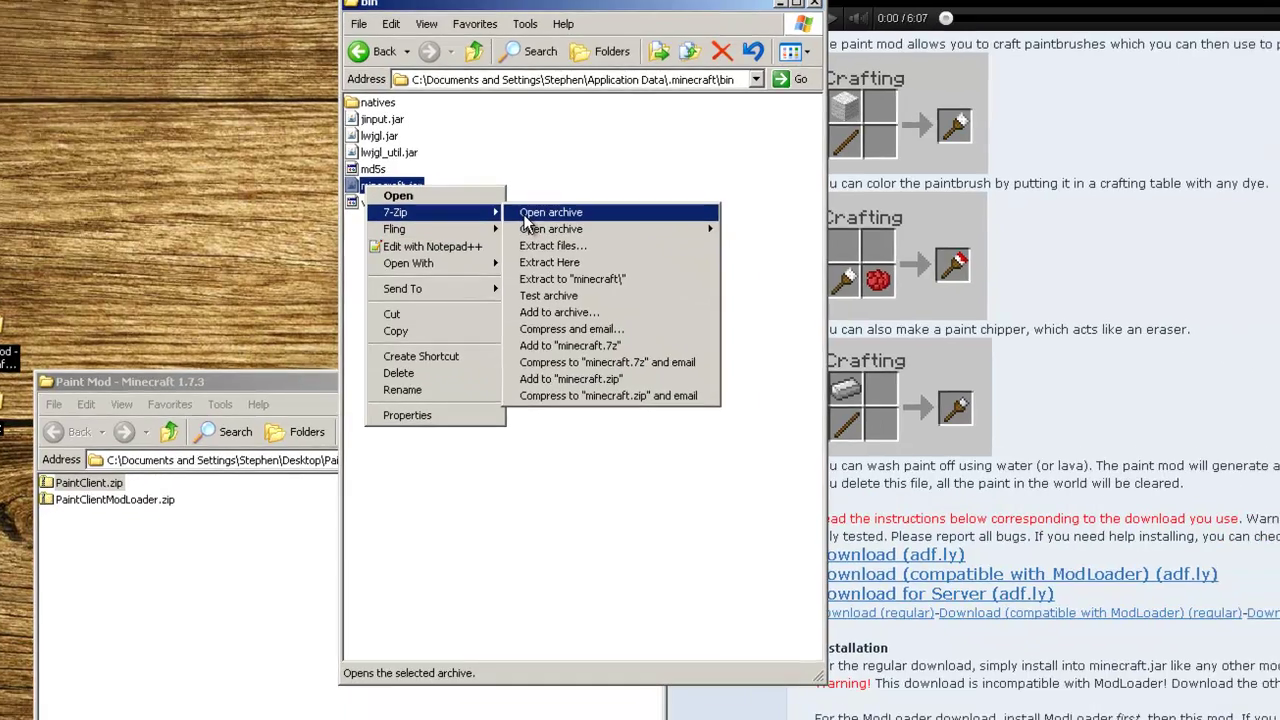
click(607, 232)
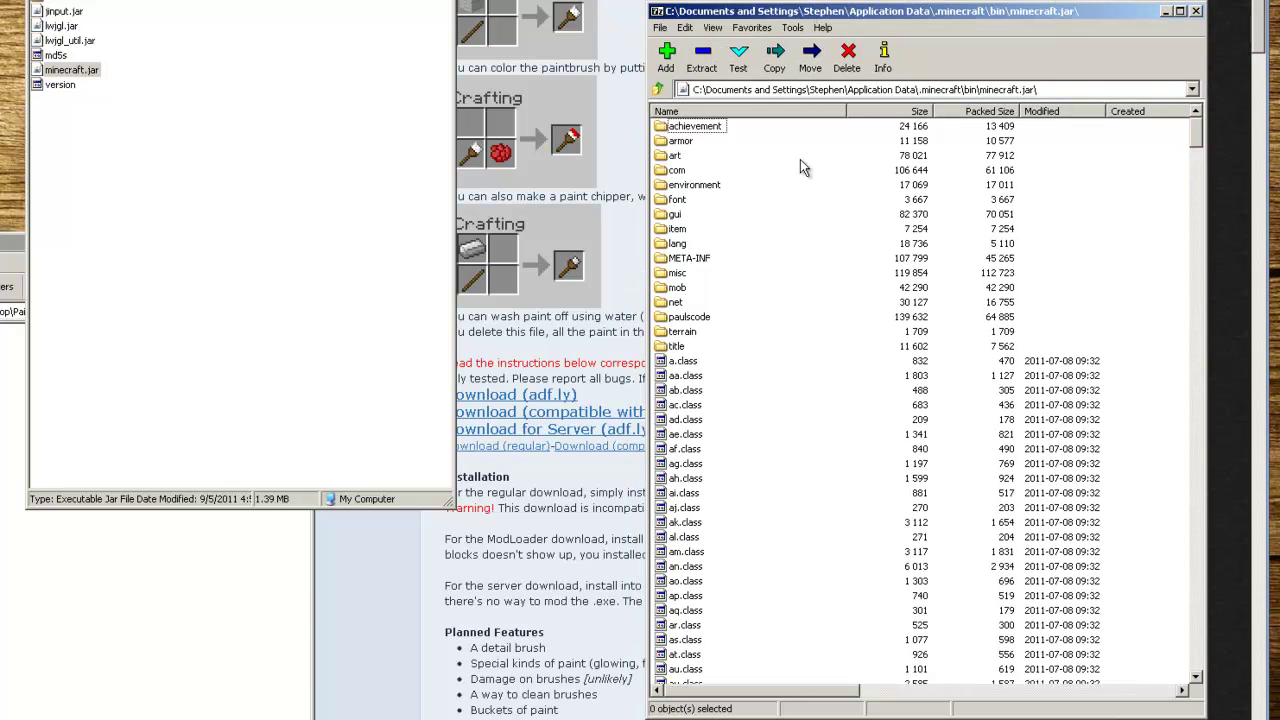
- Delete the META-INF folder from the minecraft.jar archive
click(696, 260)
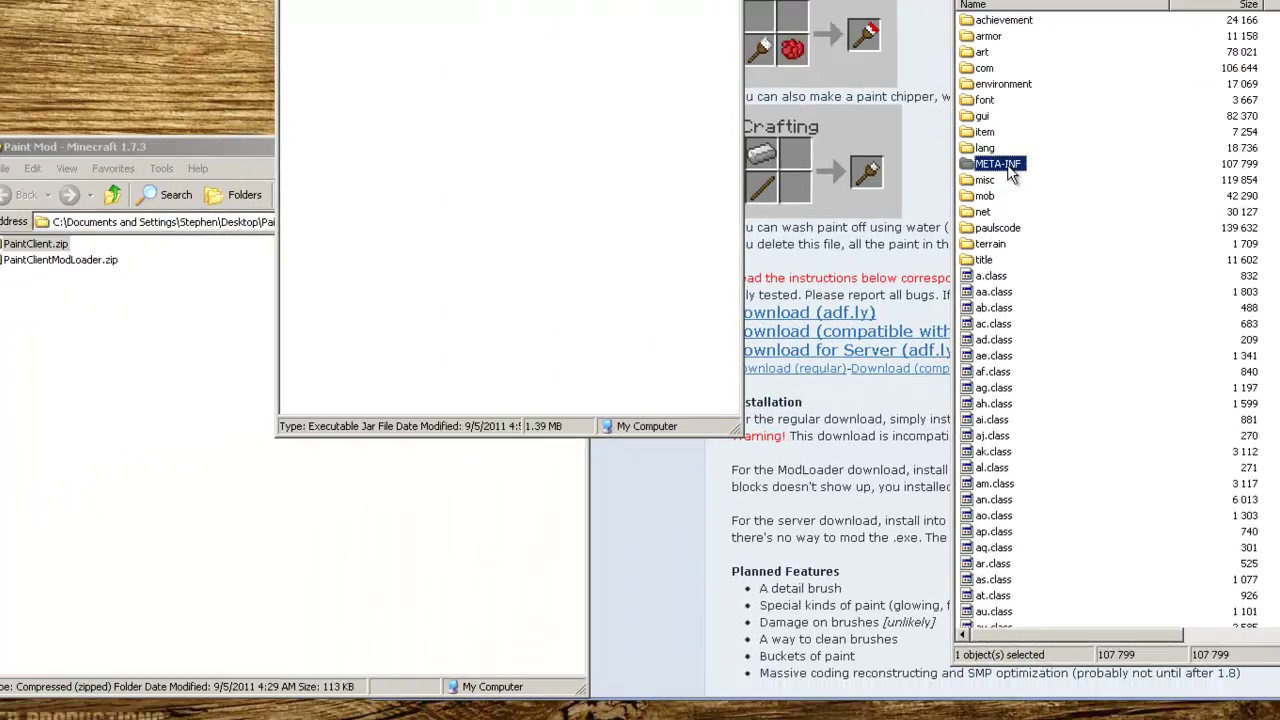
key(Delete)
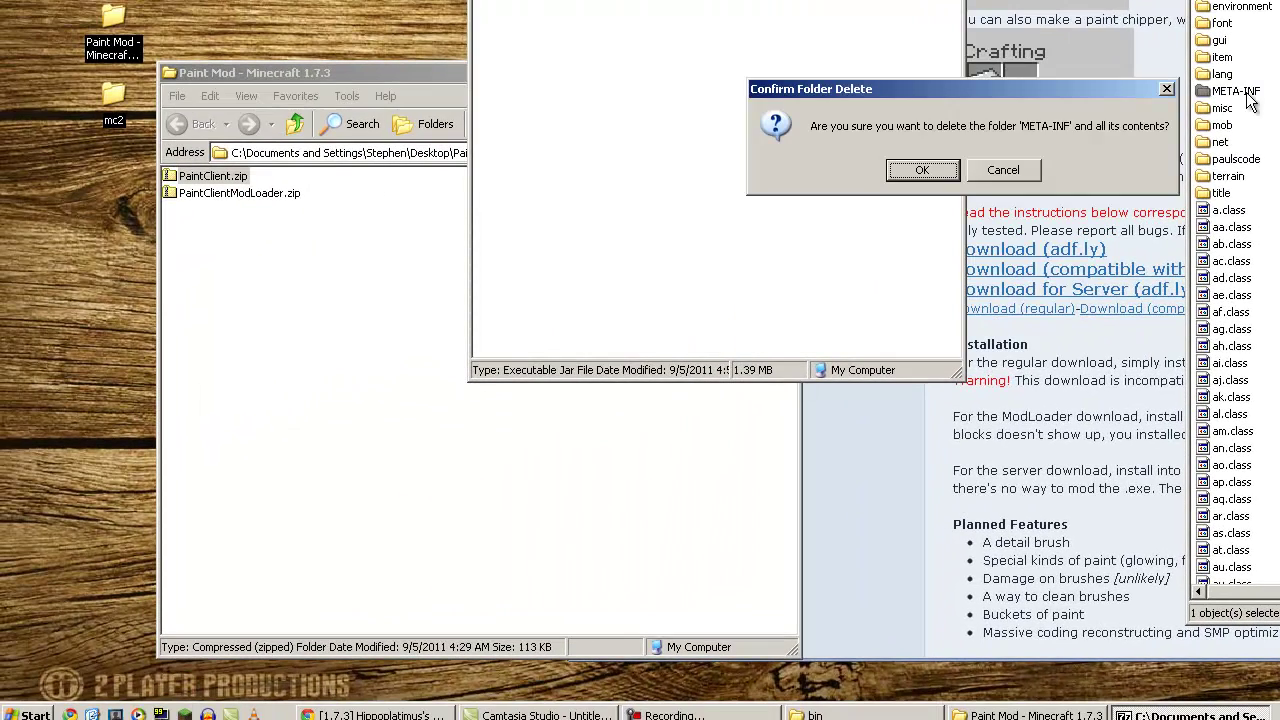
click(939, 174)
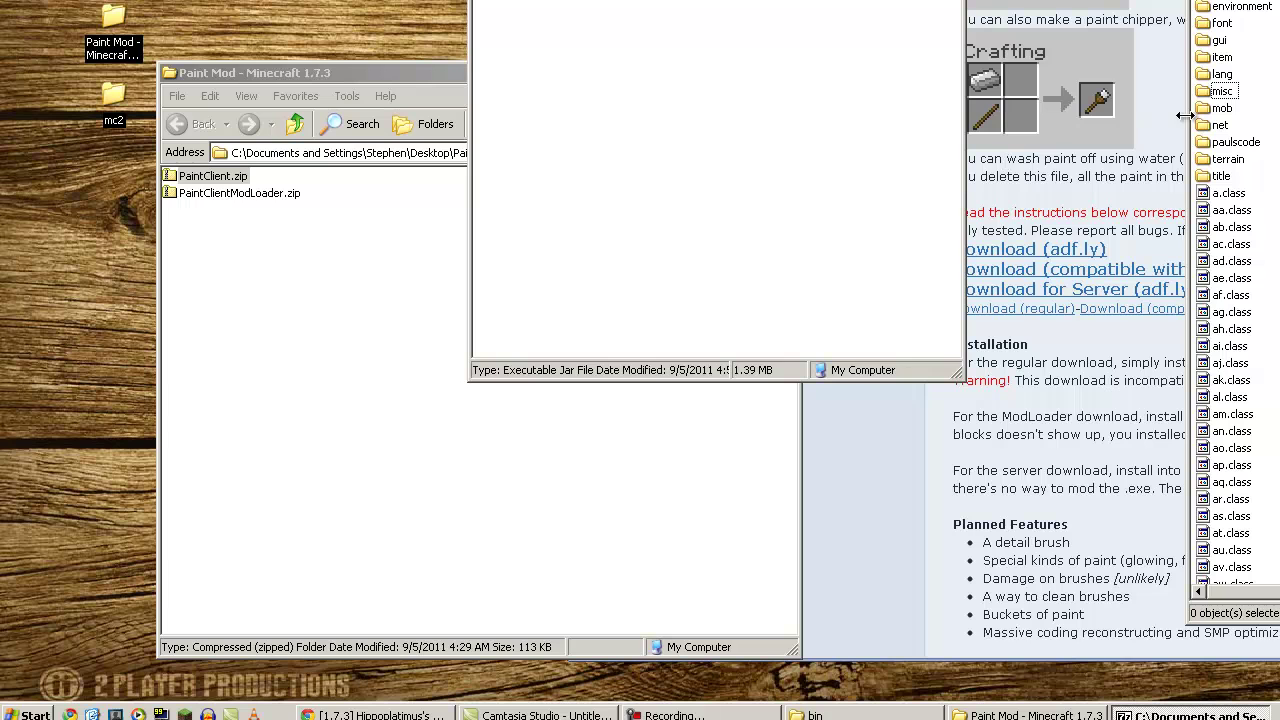
- Open PaintClient.zip from the Paint Mod folder as an archive in 7-Zip
click(358, 272)
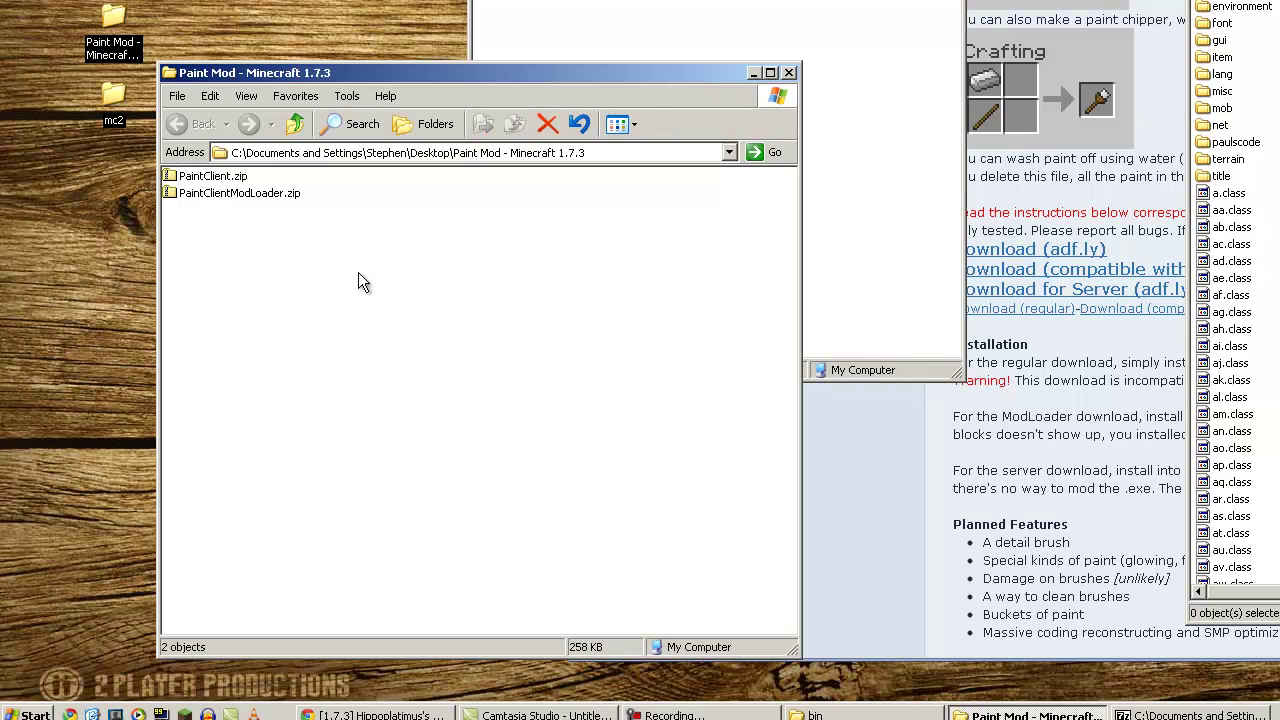
right_click(200, 178)
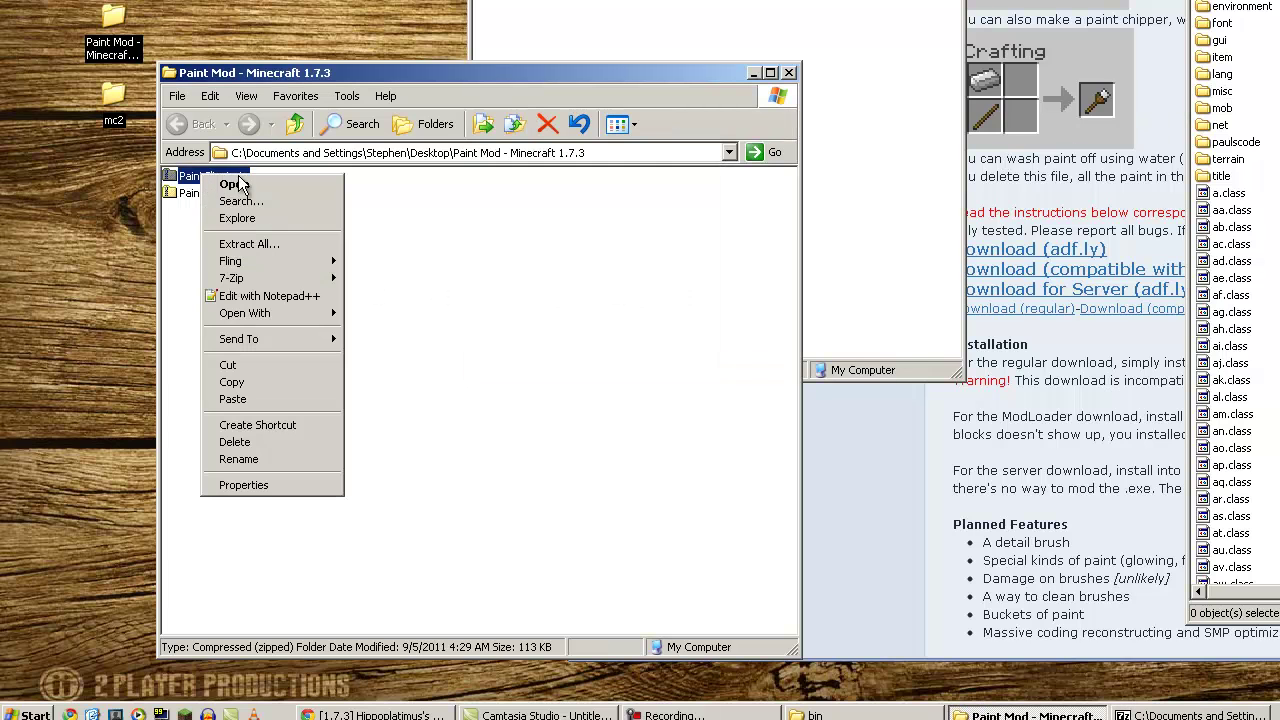
mouse_move(308, 268)
click(364, 277)
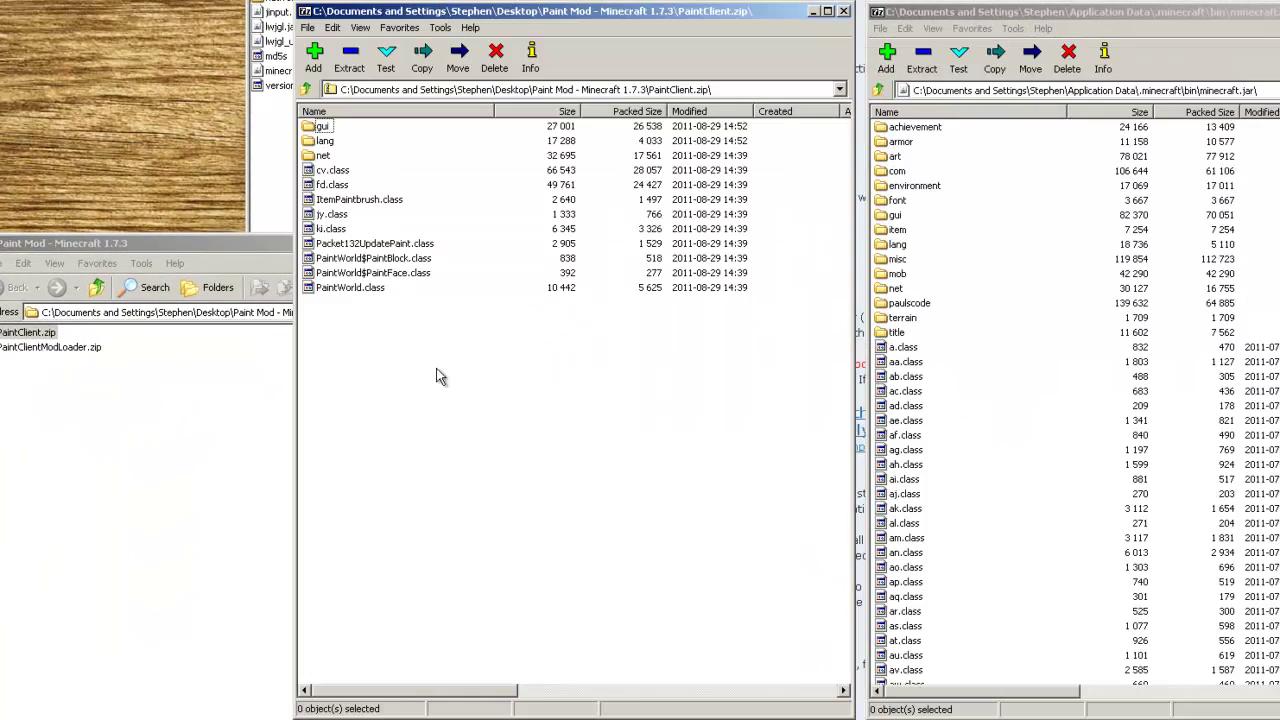
- Copy all files and folders from PaintClient.zip into minecraft.jar and close the archive windows
drag(440, 376, 310, 117)
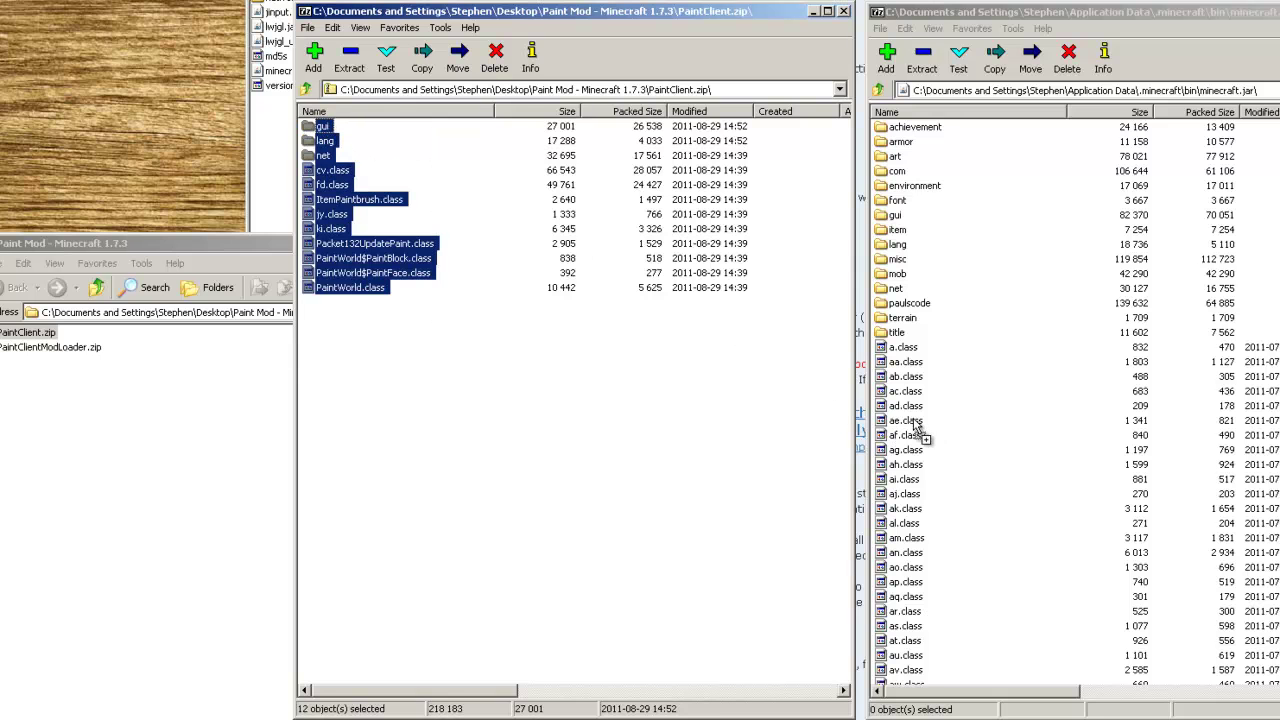
drag(958, 420, 958, 434)
click(590, 328)
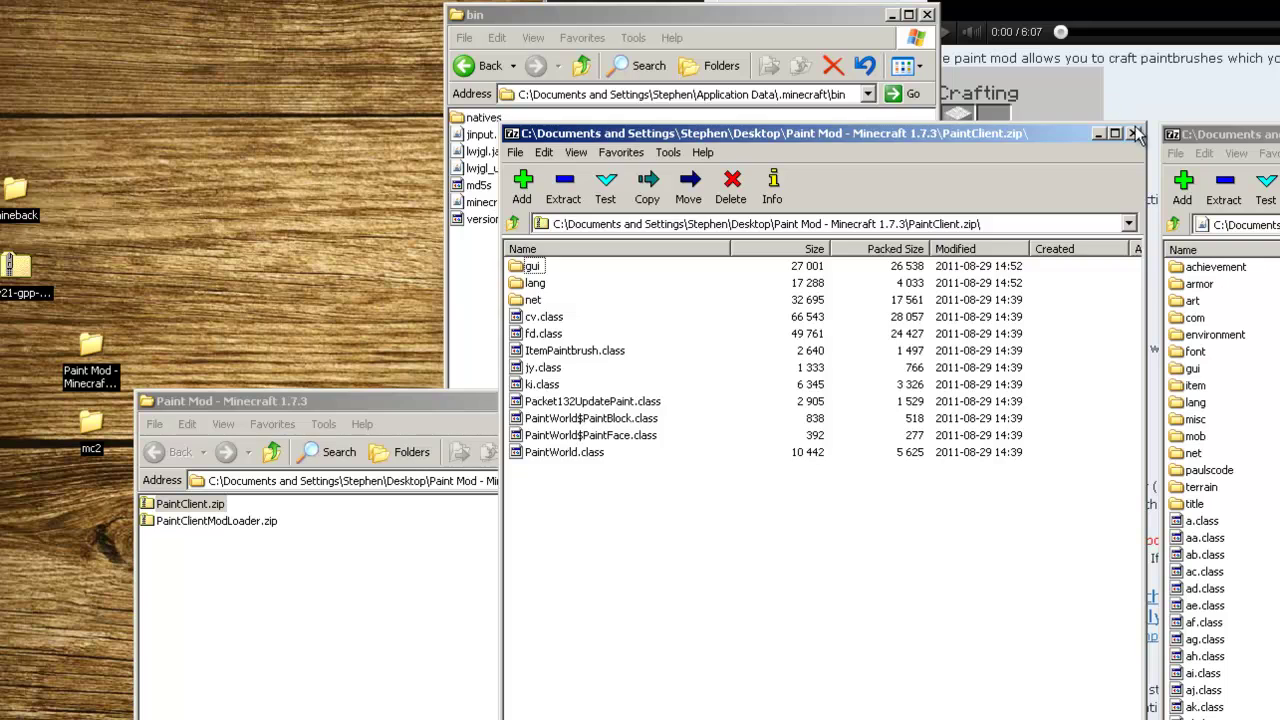
click(1134, 133)
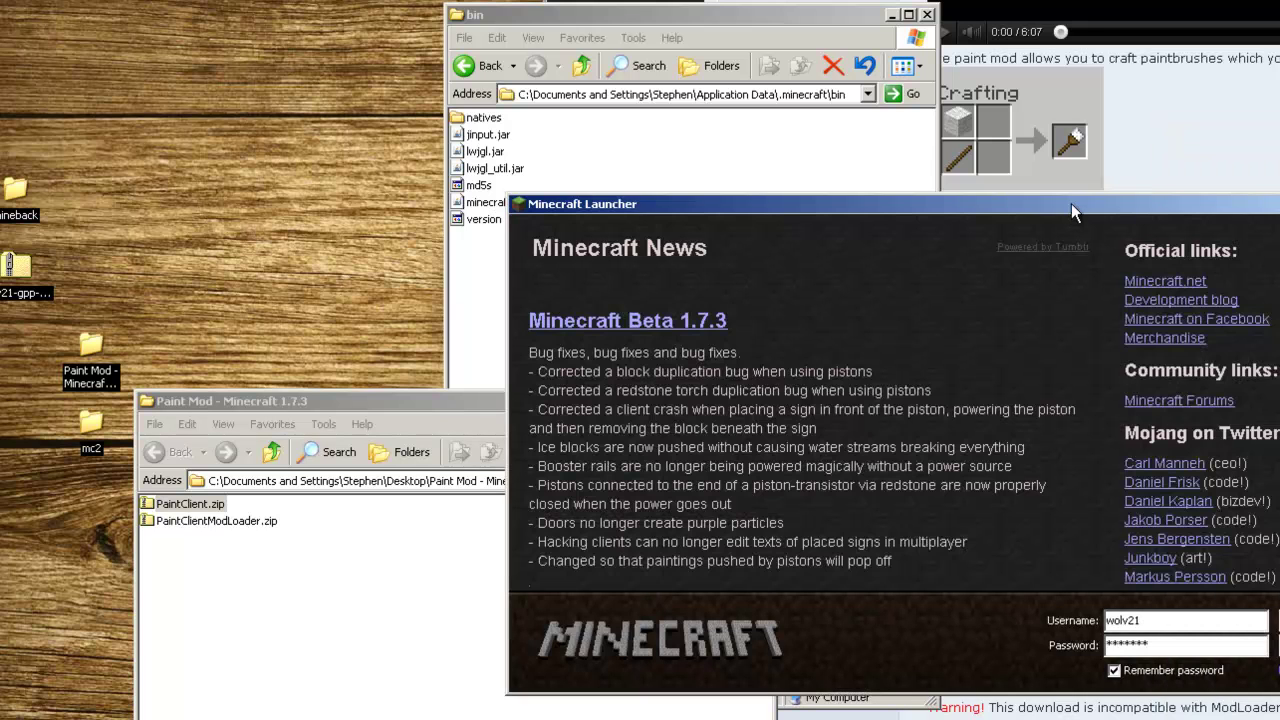
- Open the saves folder inside .minecraft and the saves folder of the mc2 backup on the desktop
drag(1071, 203, 1258, 306)
click(718, 148)
click(581, 65)
double_click(485, 152)
double_click(91, 420)
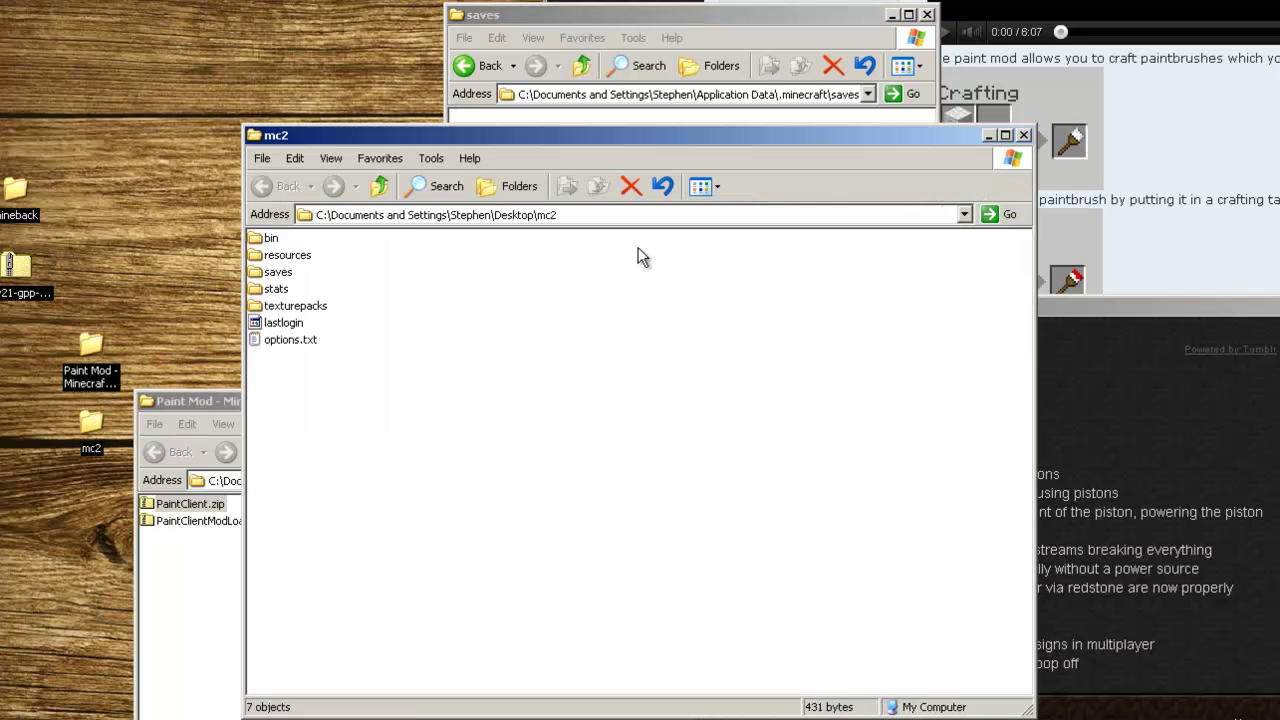
double_click(278, 272)
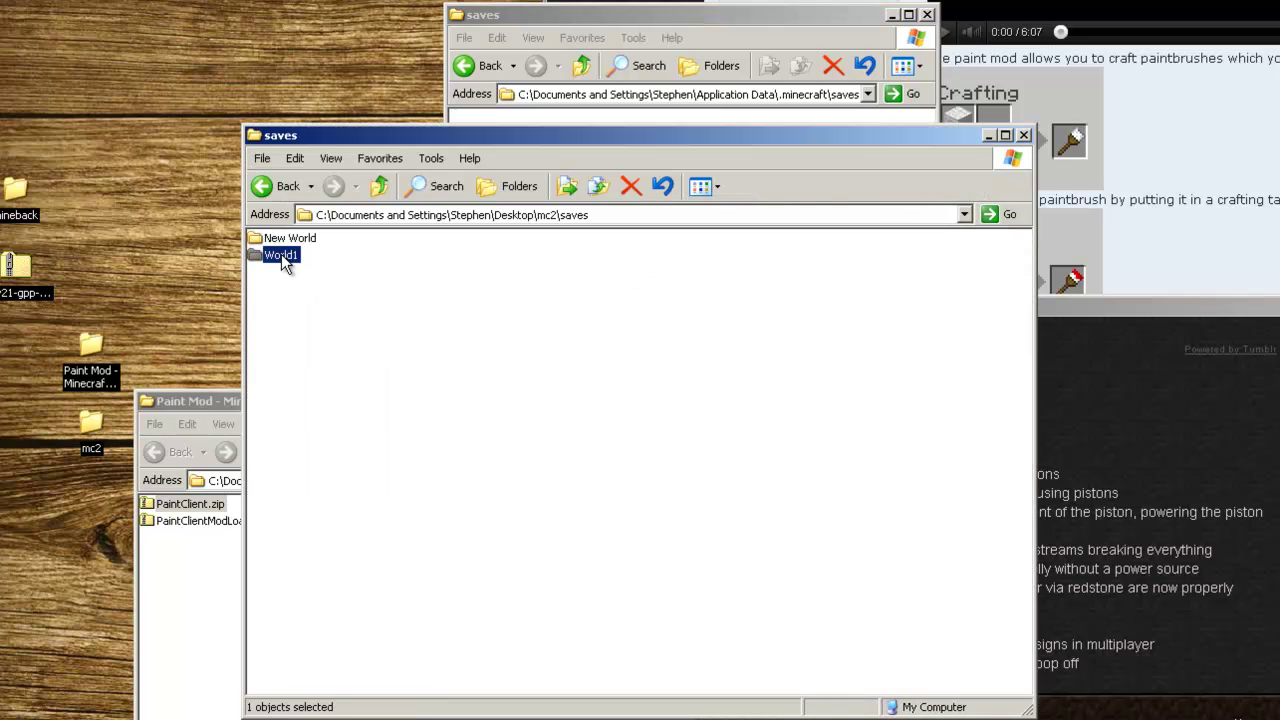
- Copy the World1 folder from the mc2 backup's saves into the .minecraft saves folder
right_click(281, 255)
click(383, 450)
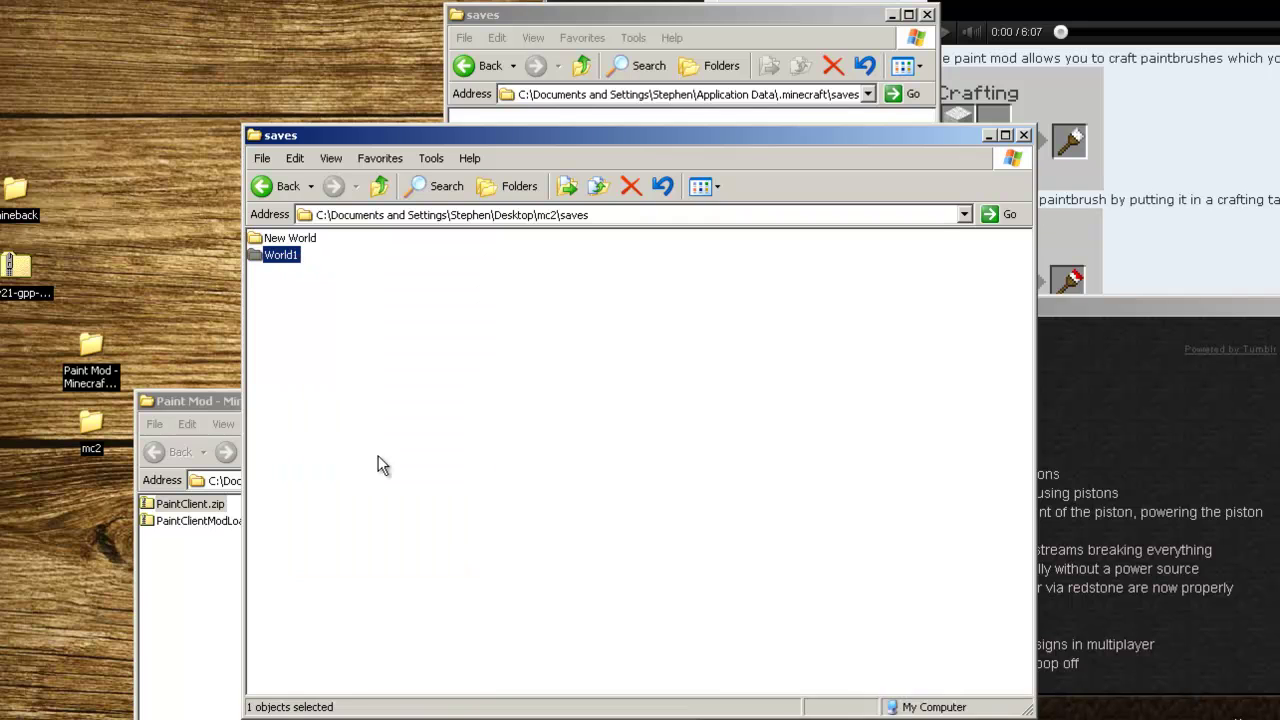
click(652, 23)
right_click(608, 210)
click(675, 323)
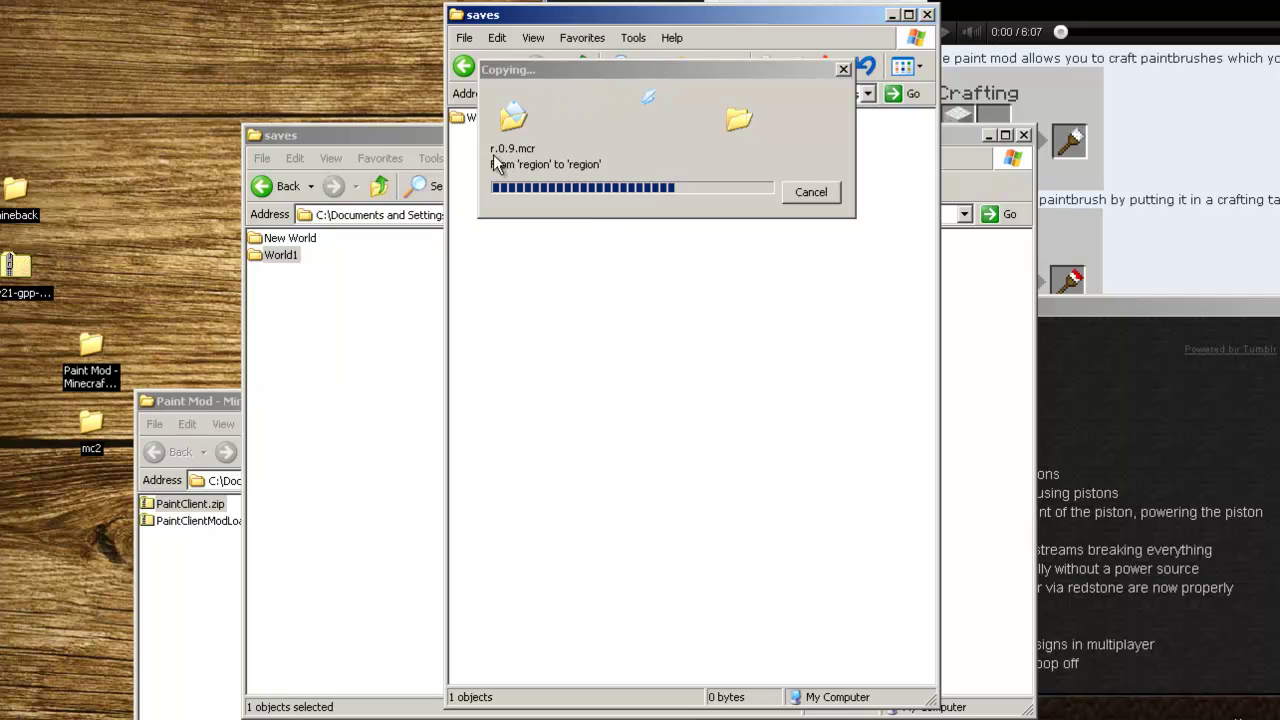
click(440, 278)
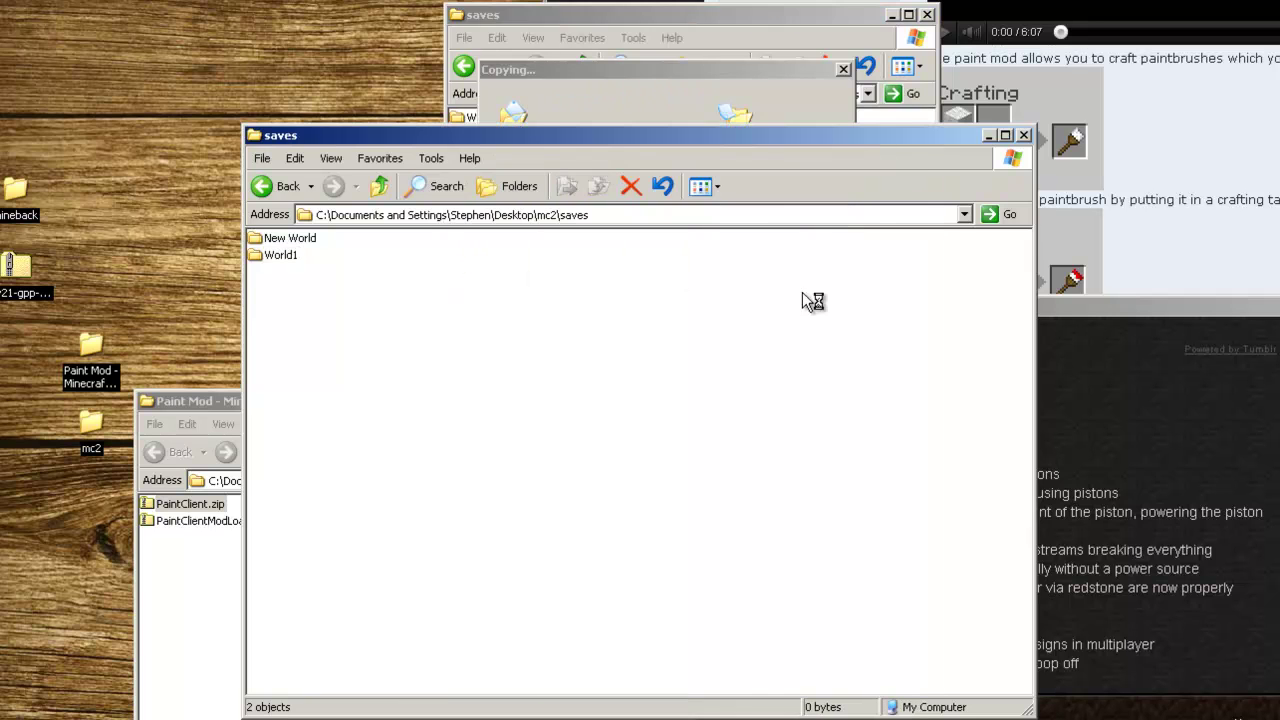
click(189, 400)
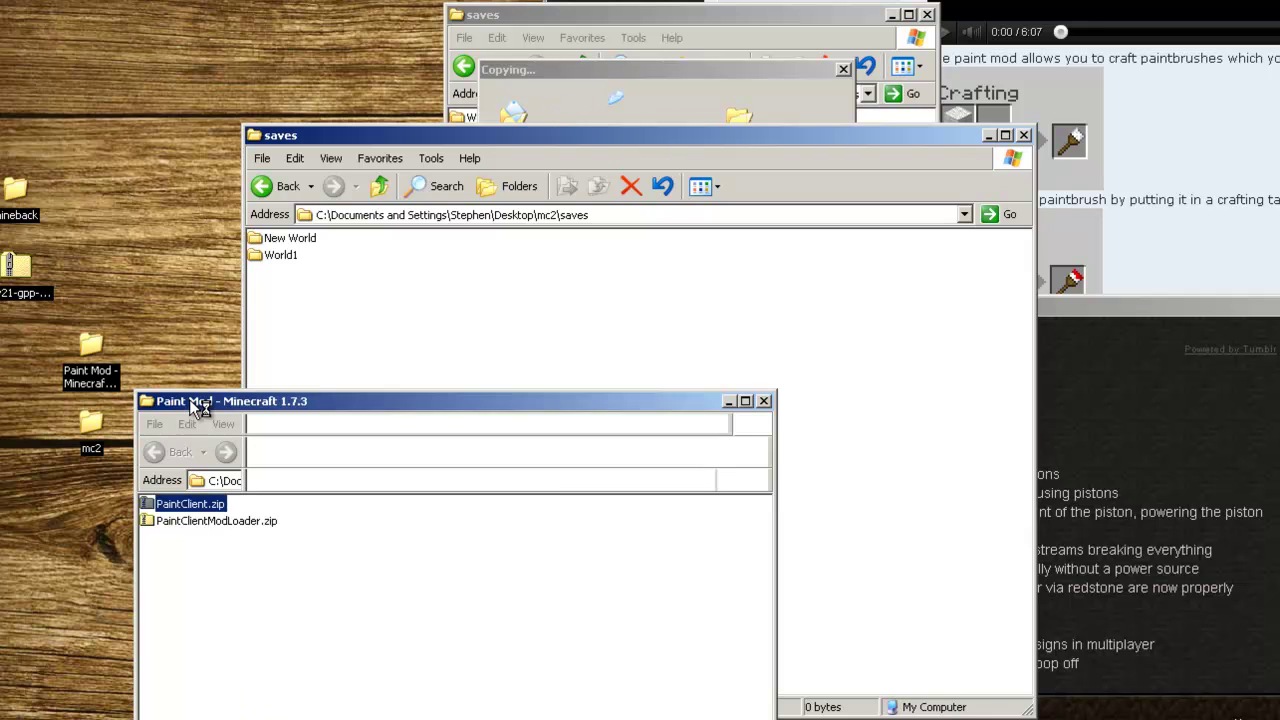
click(794, 87)
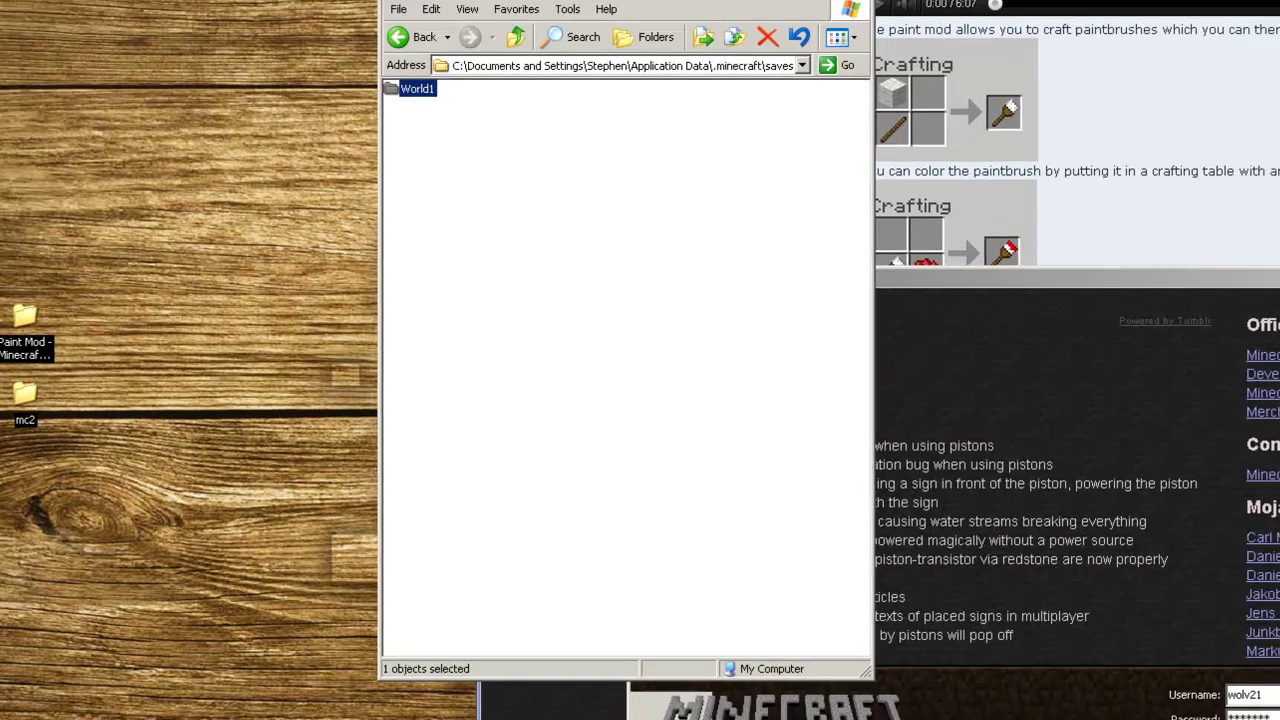
- Log in through the Minecraft Launcher with the remembered account and load World1 in singleplayer
click(1200, 600)
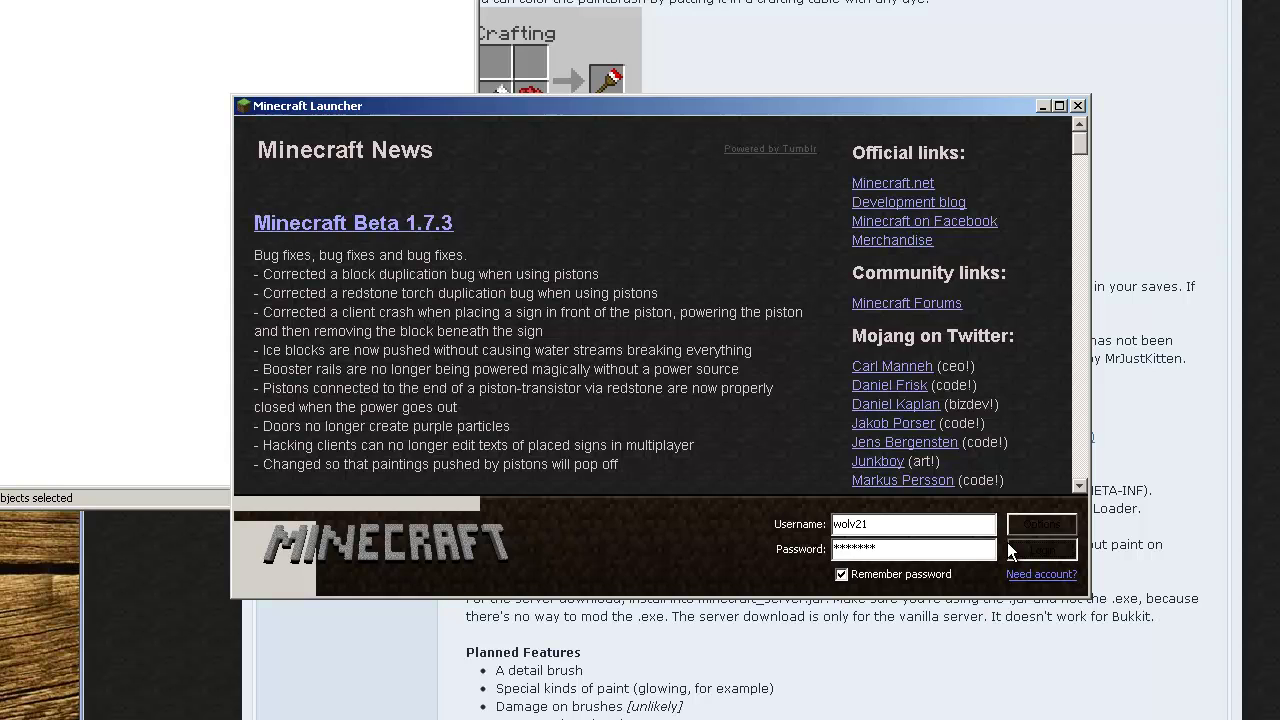
click(1008, 547)
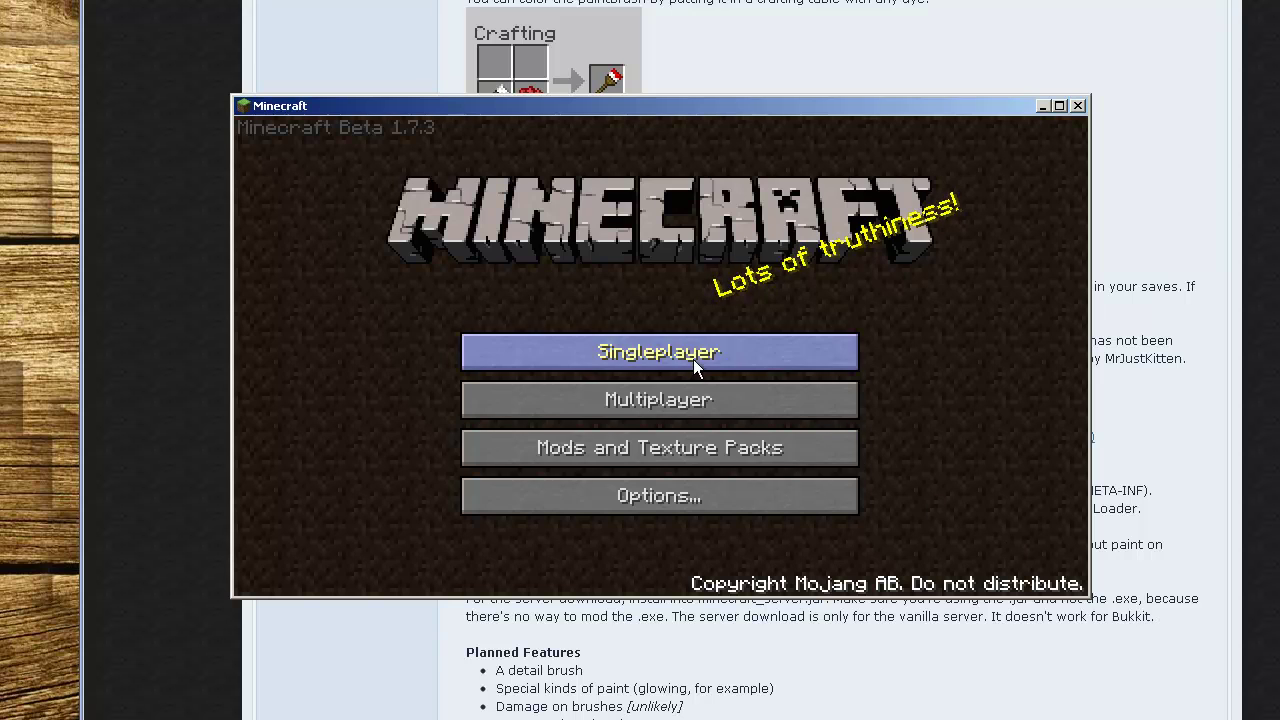
click(694, 356)
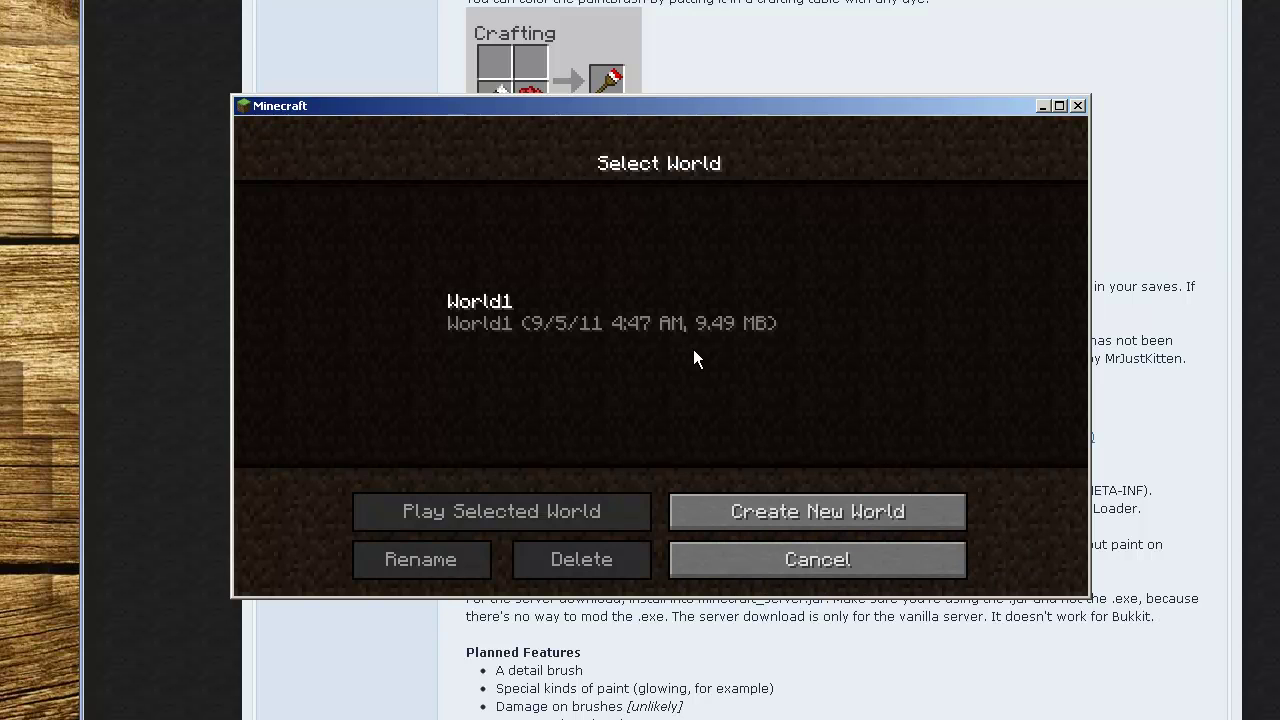
click(567, 314)
click(602, 510)
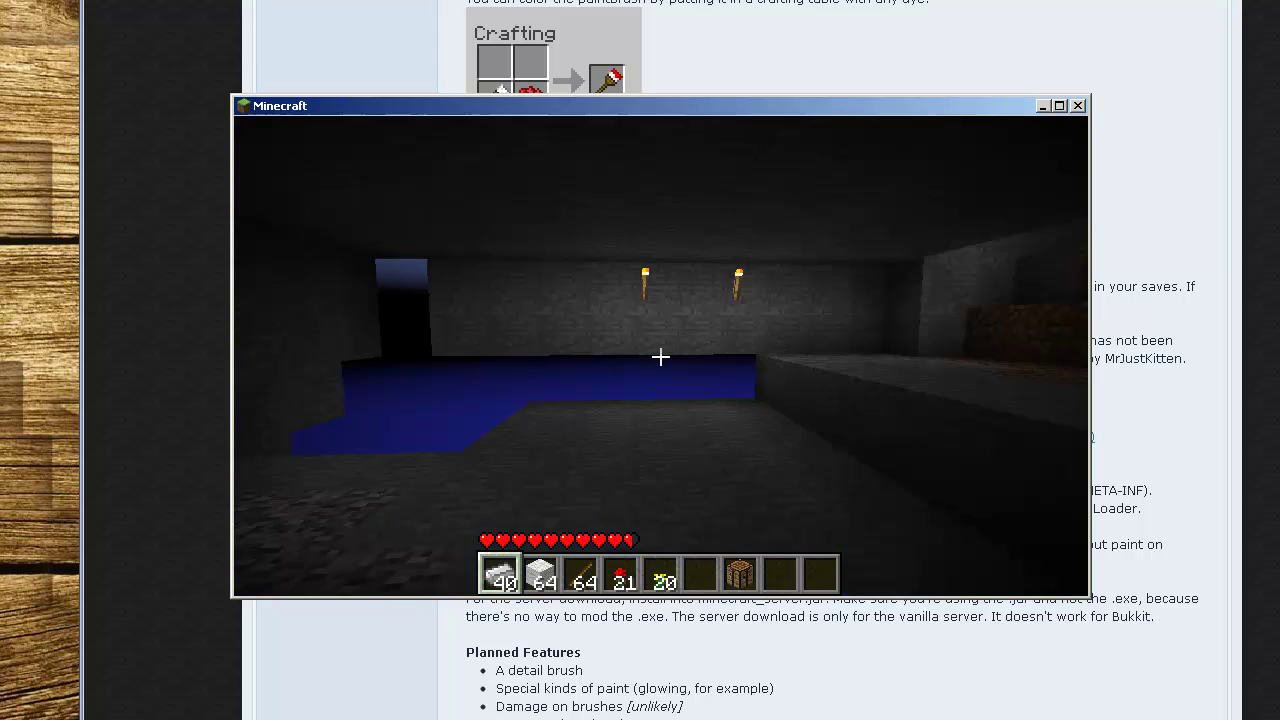
- Check the inventory, place the crafting table from the hotbar on the cave floor and open it
key(e)
key(e)
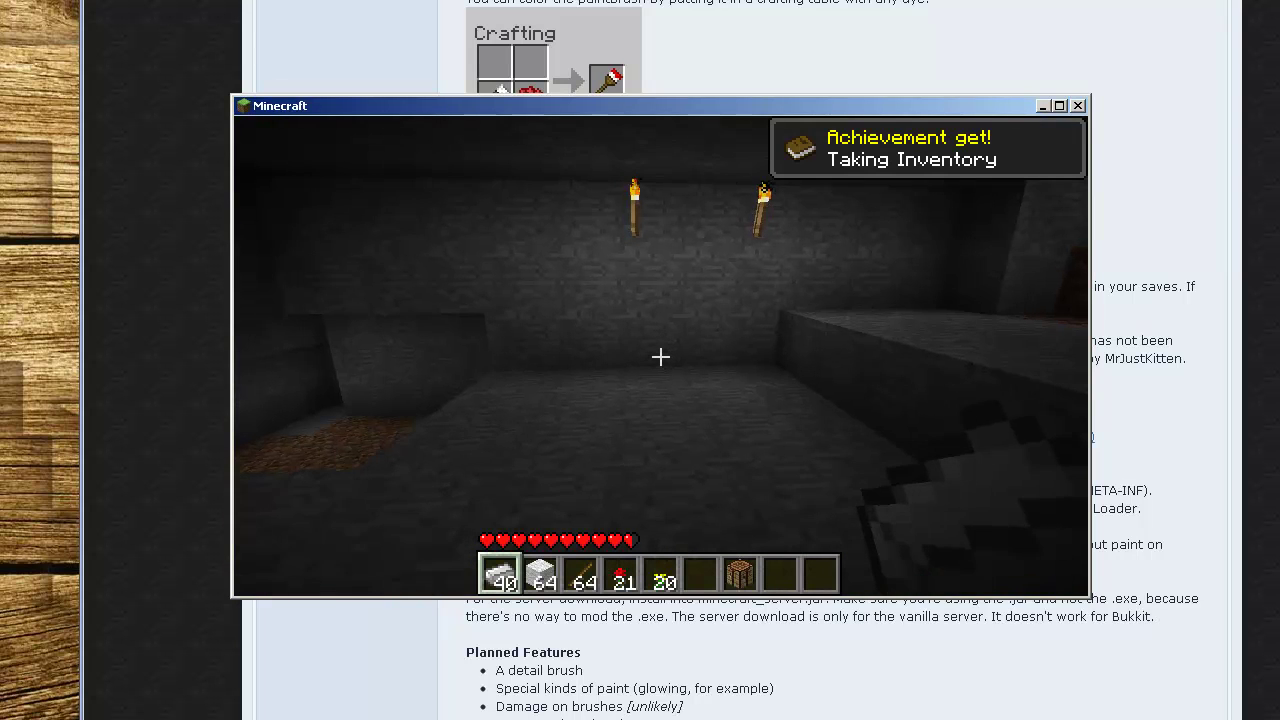
key(w)
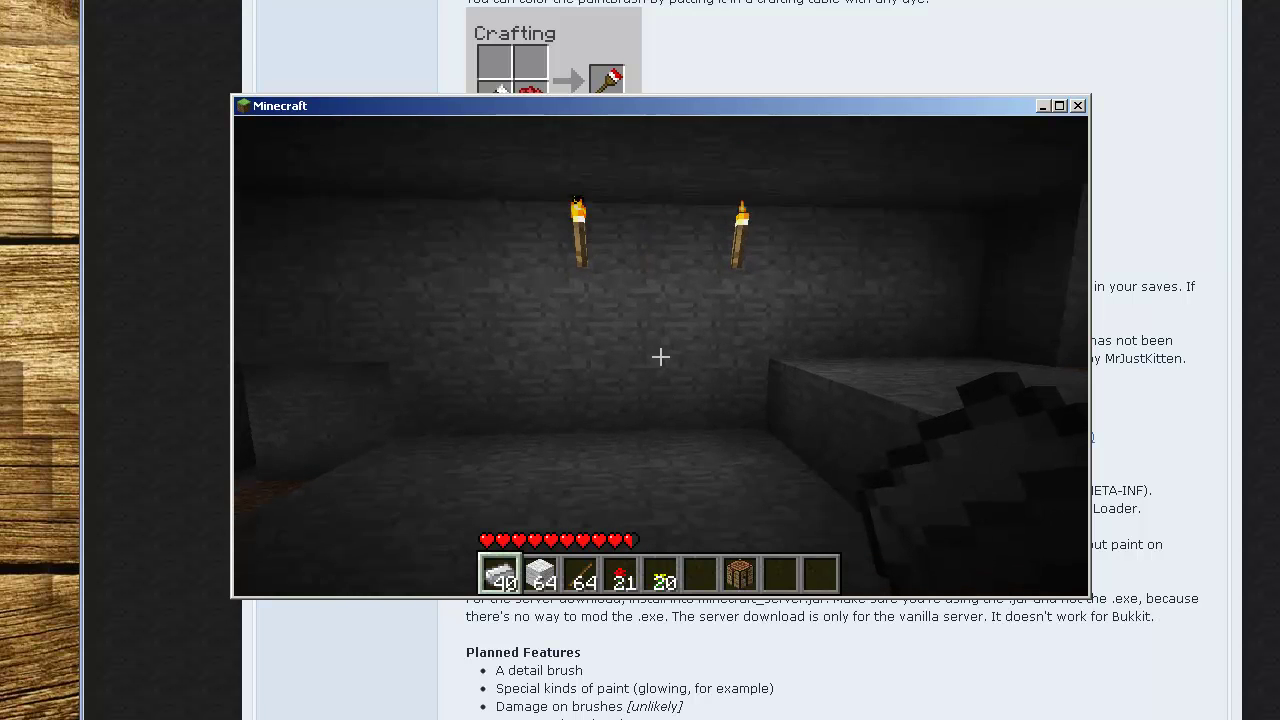
key(e)
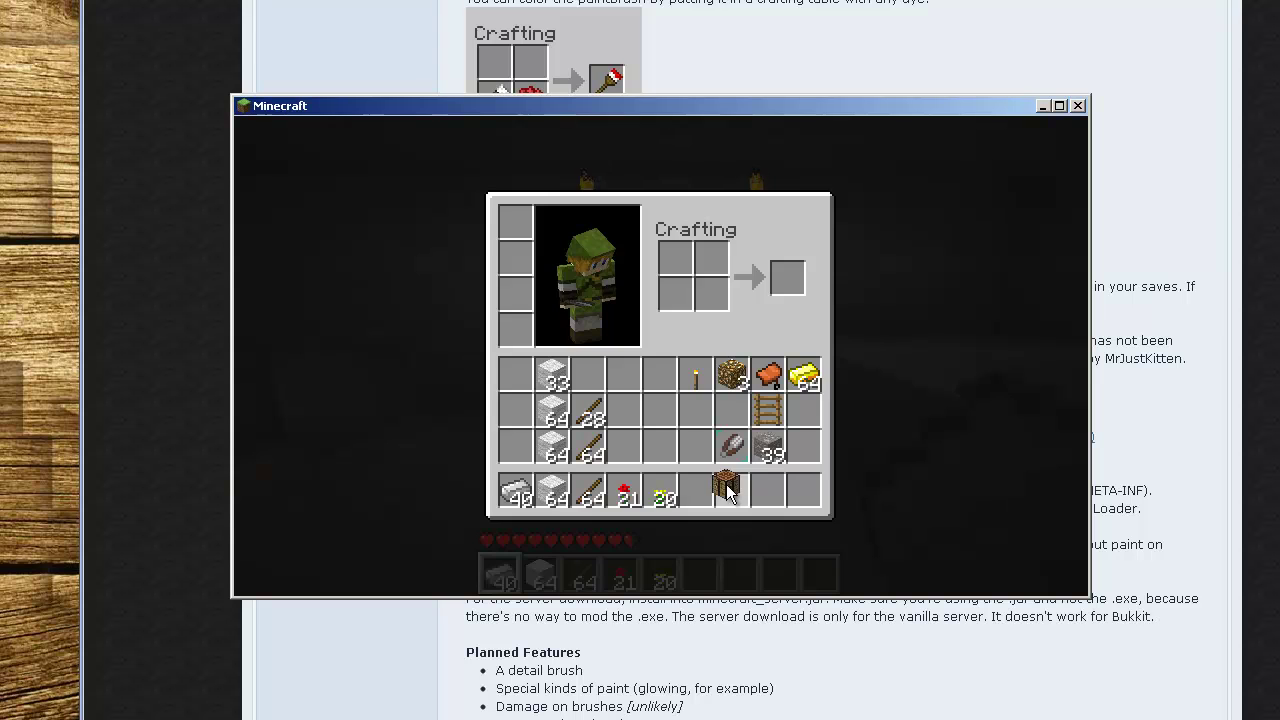
key(e)
key(7)
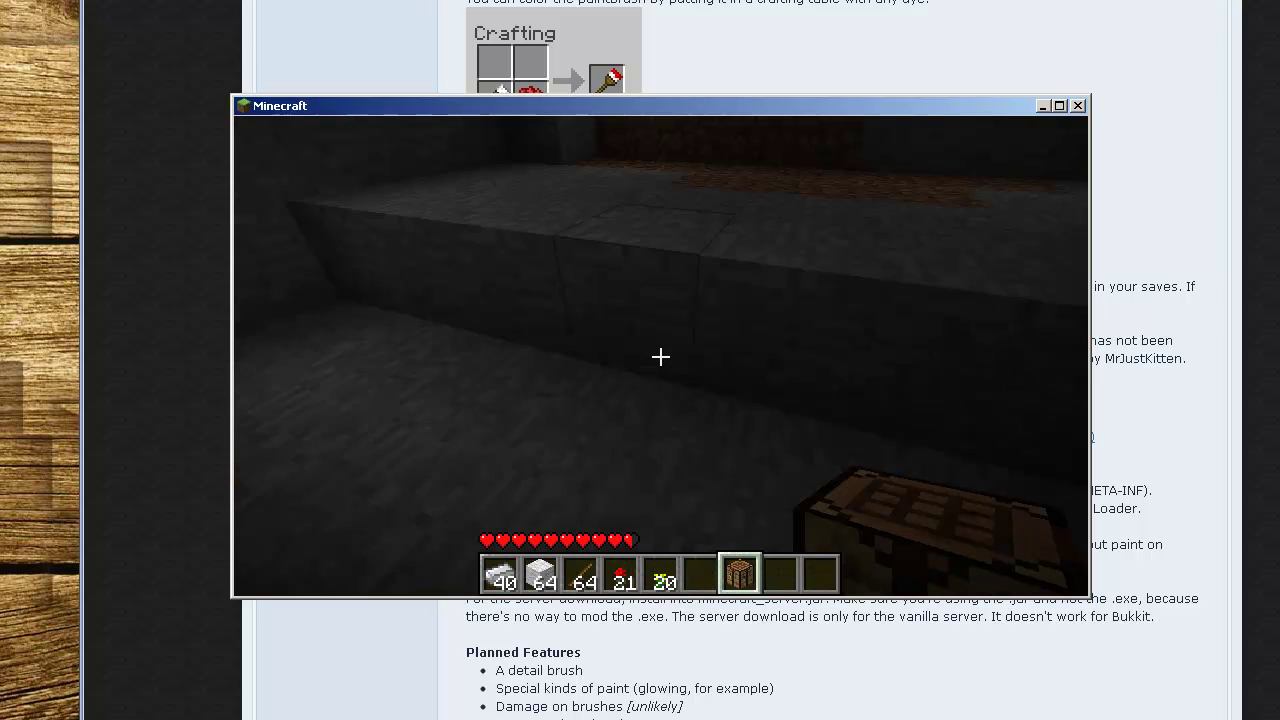
right_click(660, 357)
right_click(633, 348)
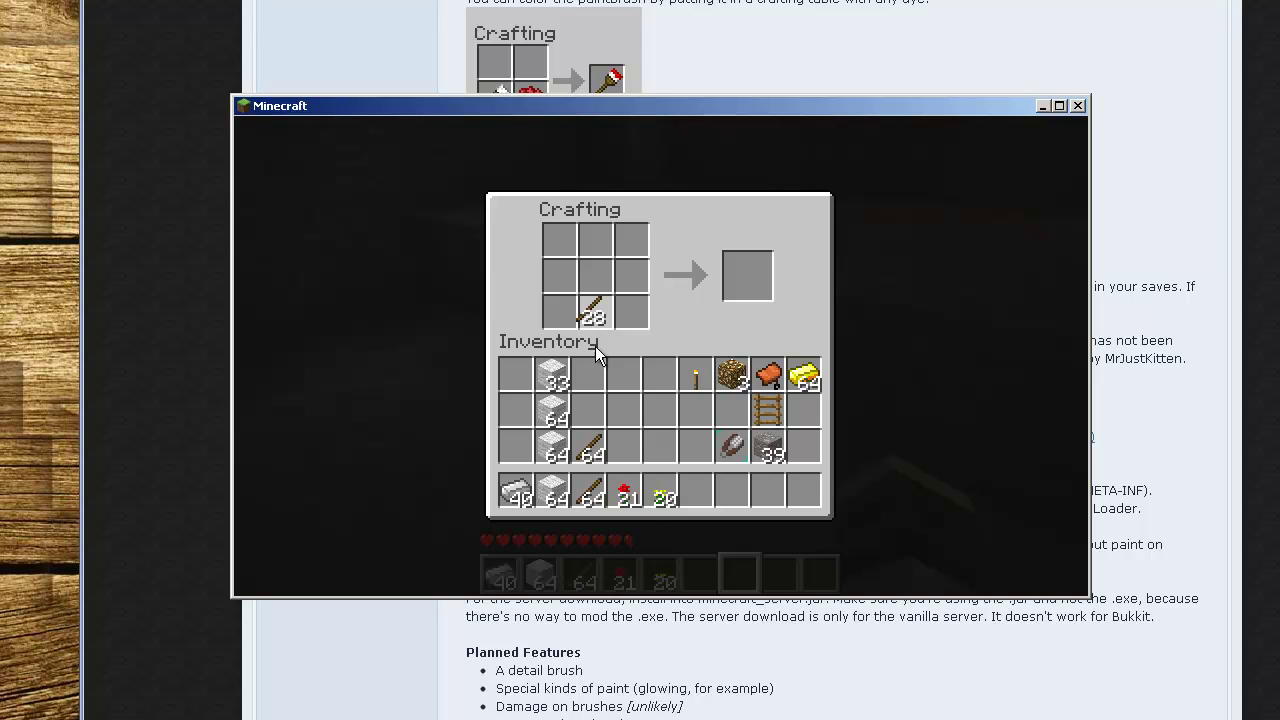
- Craft a paintbrush from one wool block above one stick and put it in the seventh hotbar slot
click(617, 377)
click(551, 375)
right_click(595, 276)
click(553, 375)
click(742, 273)
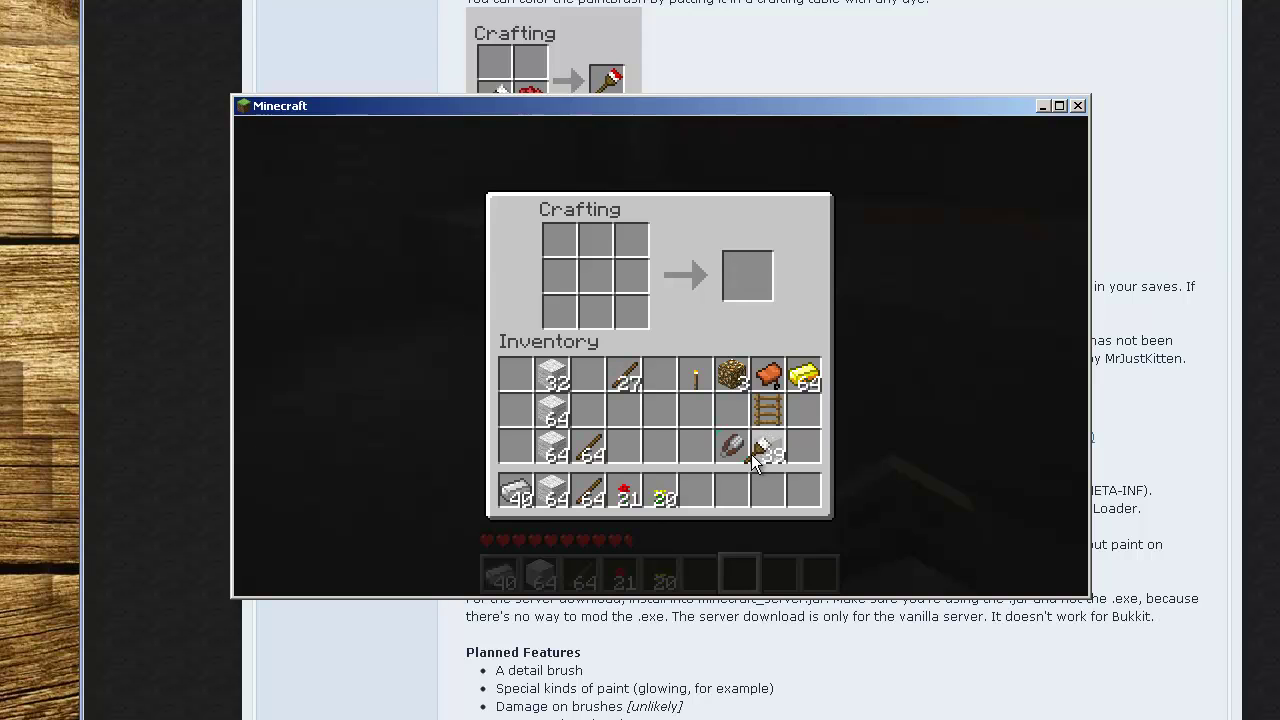
click(731, 492)
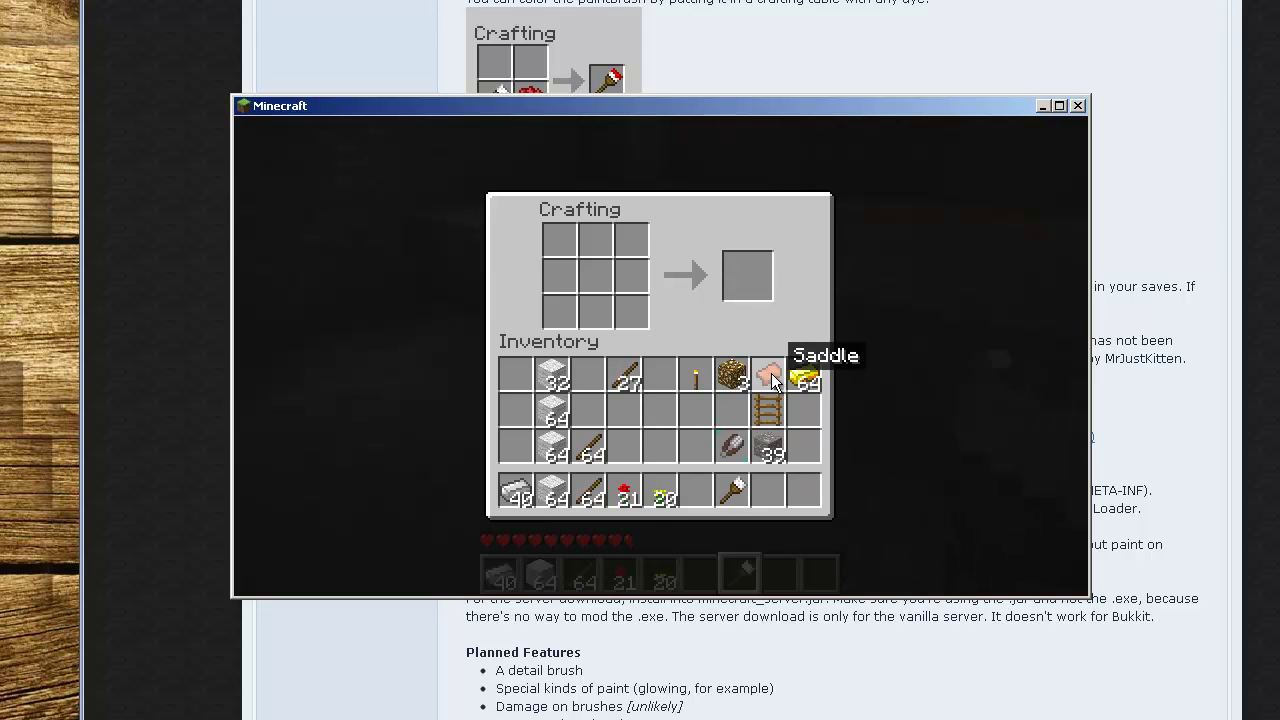
- Craft red dye from one red flower and store it in the inventory's lowest row above the hotbar
click(624, 490)
right_click(631, 313)
click(660, 375)
click(727, 279)
click(660, 447)
- Craft yellow dye from one yellow flower and store it beside the red dye in the inventory
click(660, 490)
right_click(631, 316)
click(660, 410)
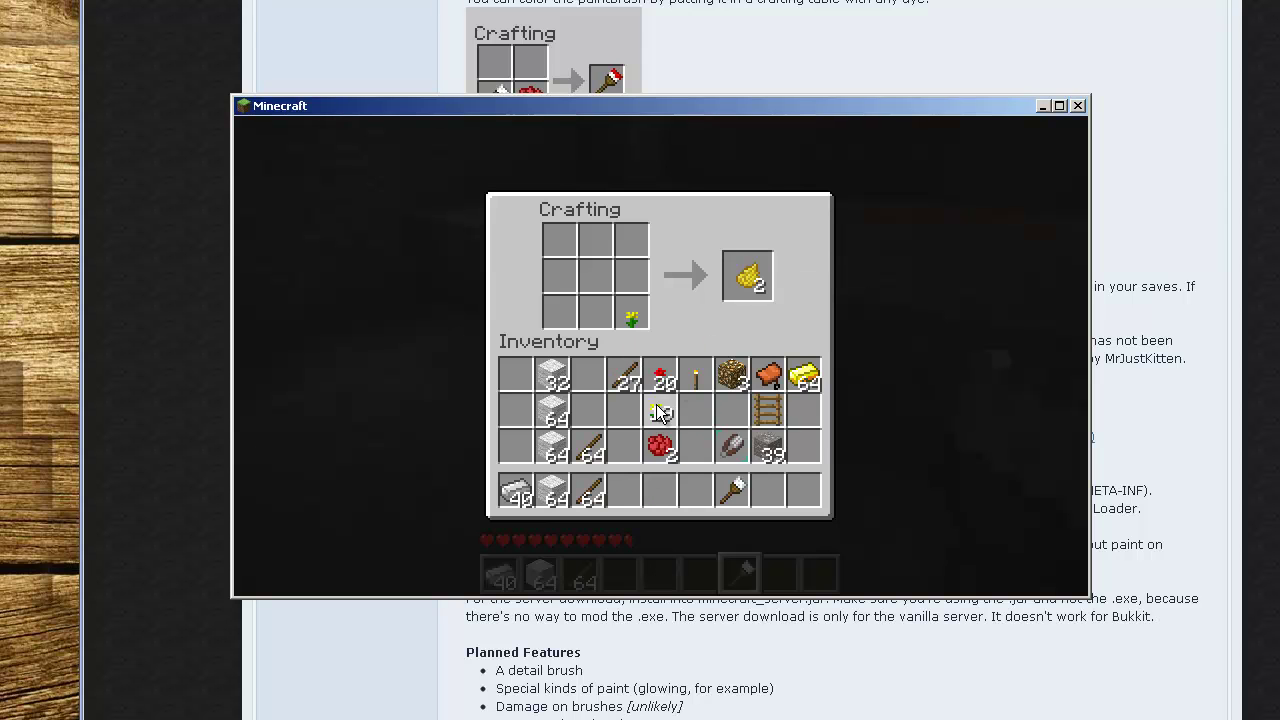
click(742, 270)
click(694, 450)
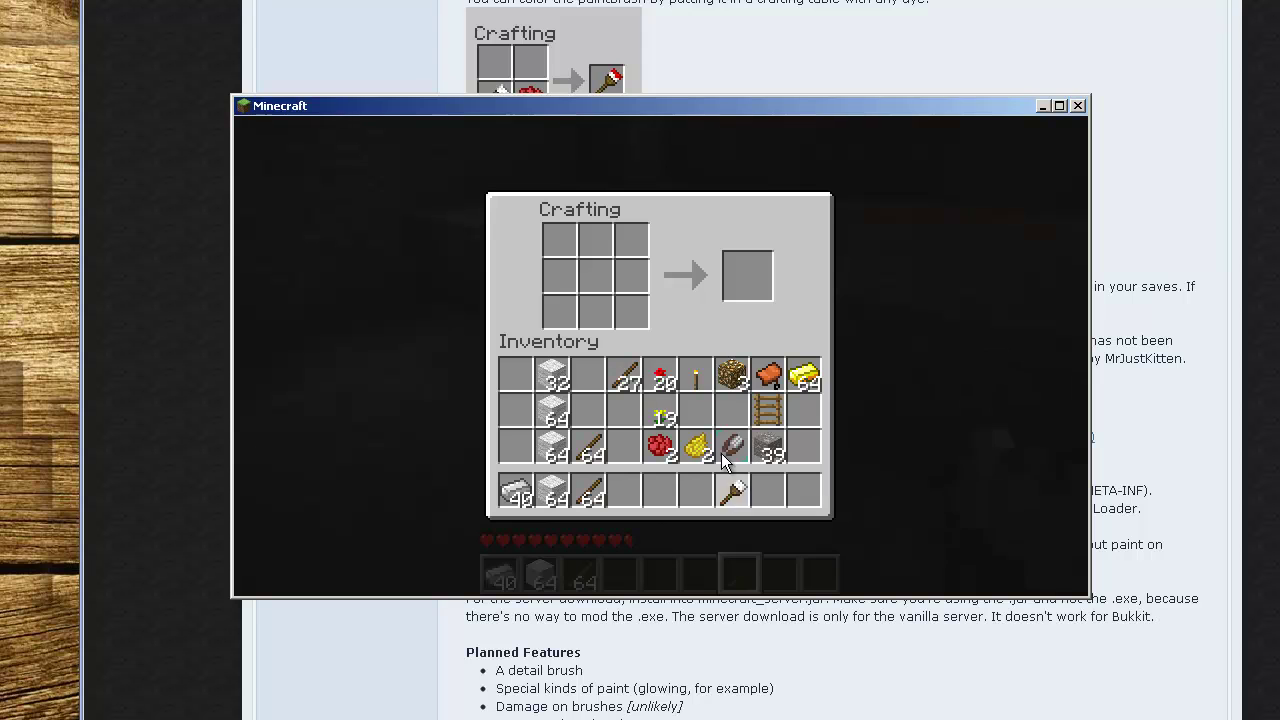
- Craft a red paintbrush from the plain paintbrush and one red dye, store the spare dye and put the brush in the seventh hotbar slot
click(733, 490)
click(596, 312)
click(660, 447)
right_click(595, 275)
click(695, 410)
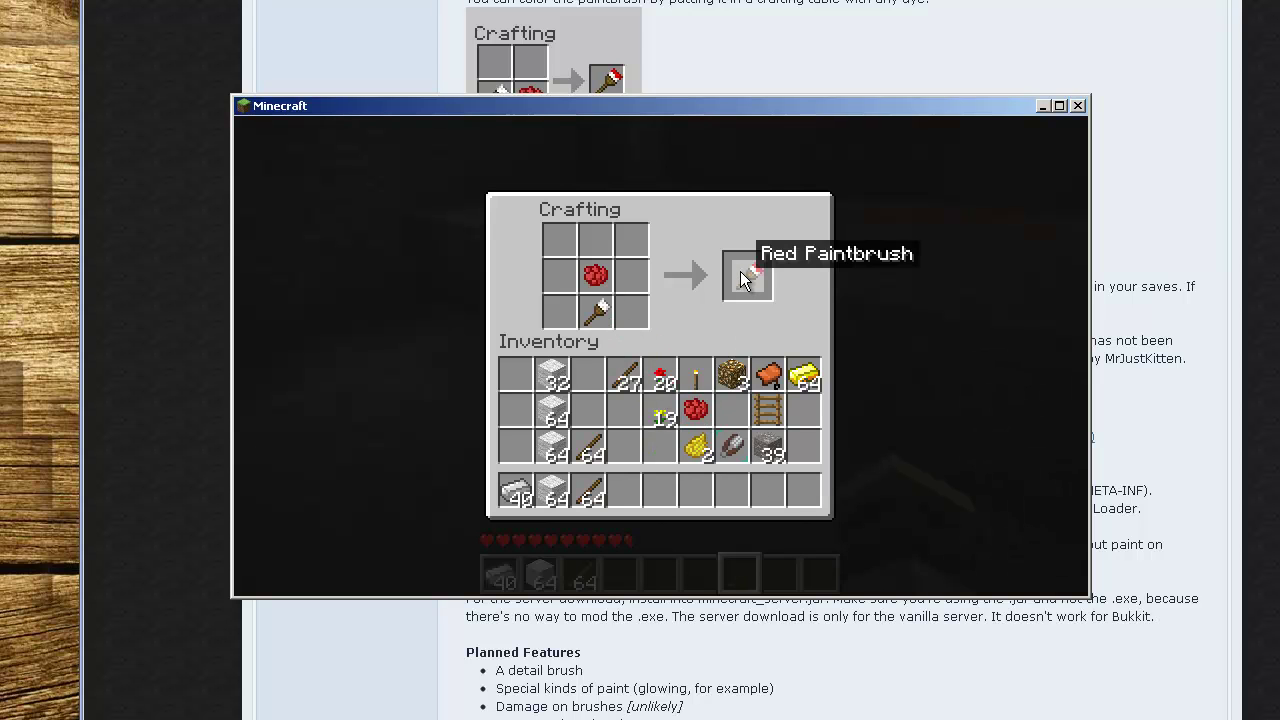
click(742, 272)
click(732, 490)
- Craft a plain paintbrush from one wool block above one stick and put it in the sixth hotbar slot
click(587, 447)
right_click(596, 312)
click(660, 447)
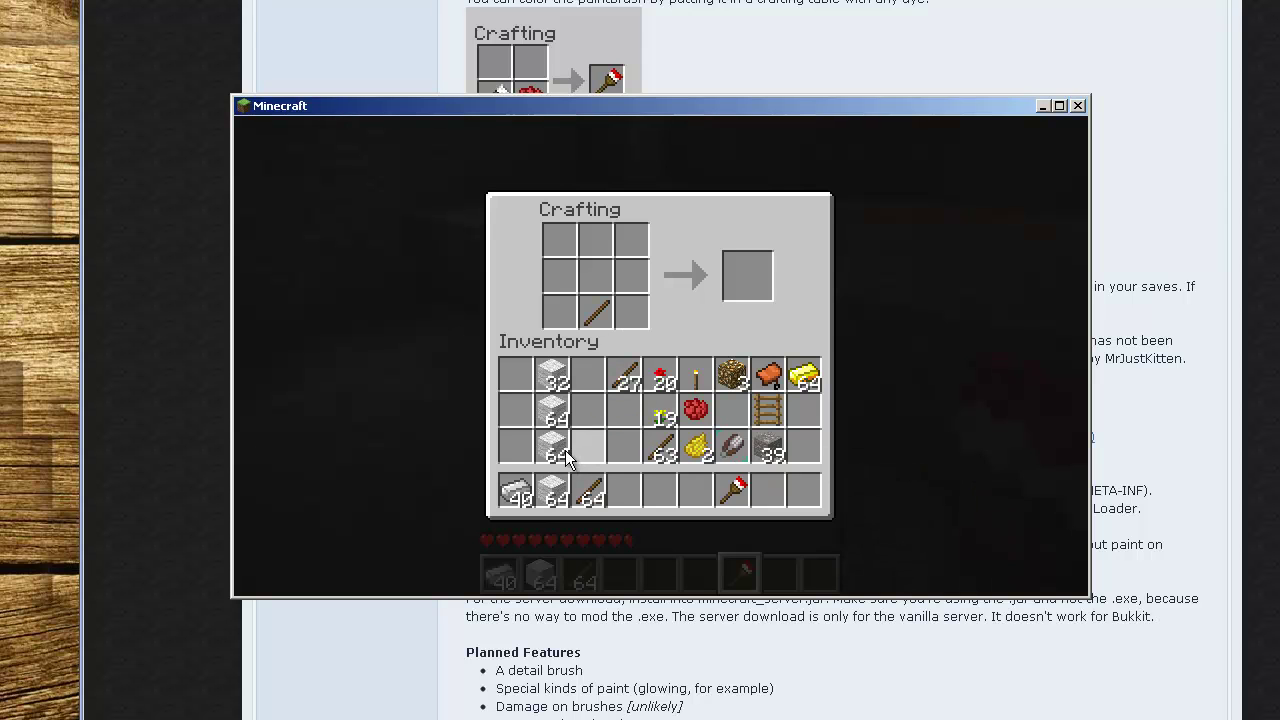
click(551, 375)
right_click(583, 290)
click(551, 375)
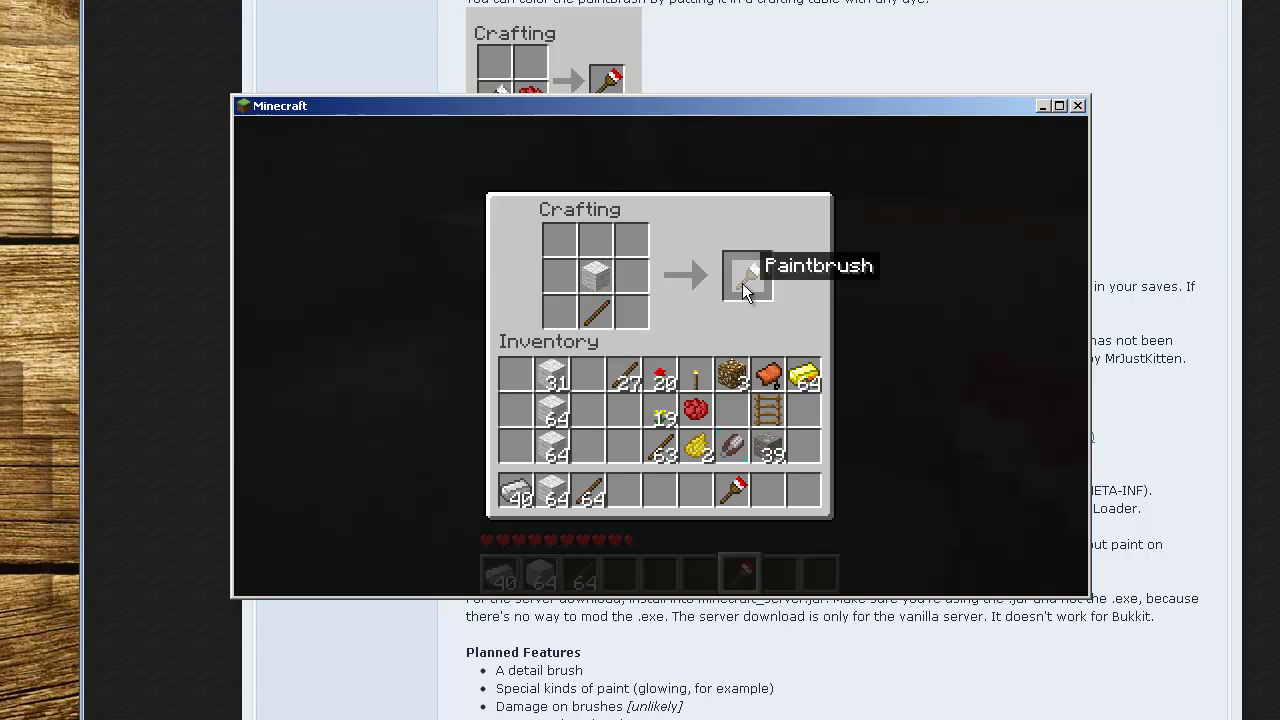
click(742, 283)
click(695, 490)
- Lay out one wool block above one stick in the crafting grid for another plain paintbrush, returning the leftover stacks to the inventory
click(587, 490)
right_click(596, 312)
click(587, 375)
click(551, 372)
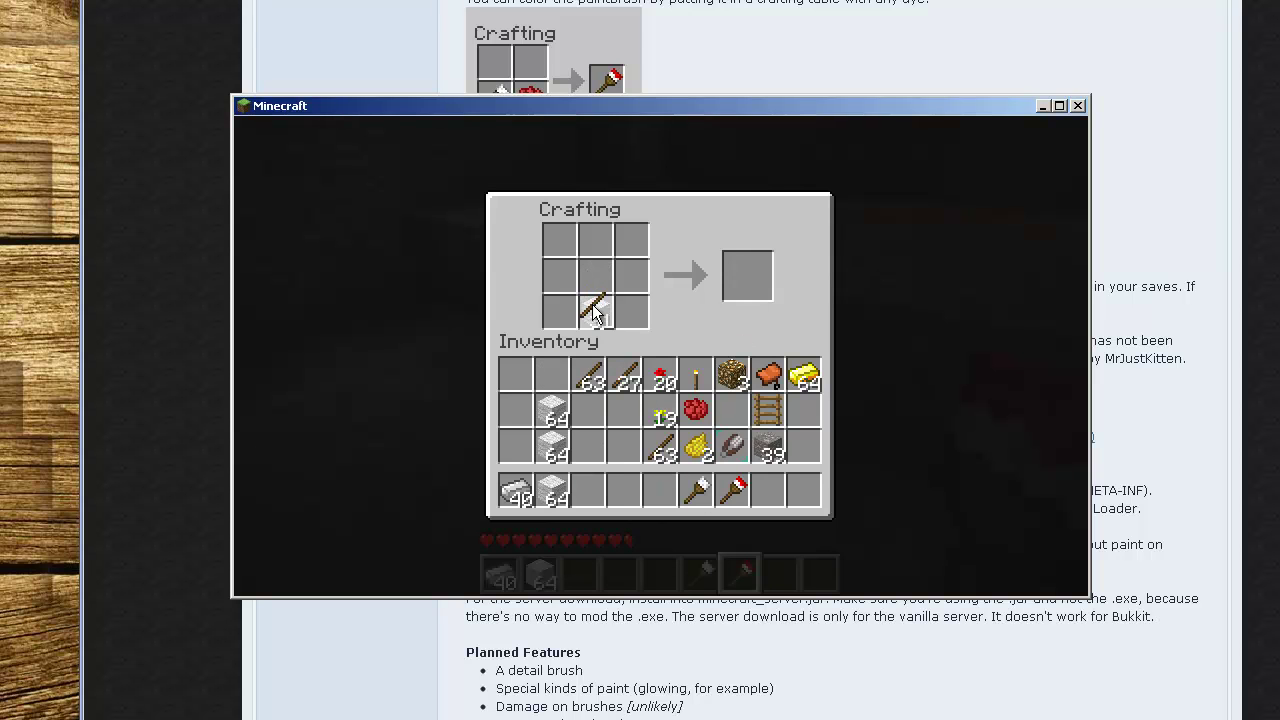
right_click(600, 283)
click(551, 375)
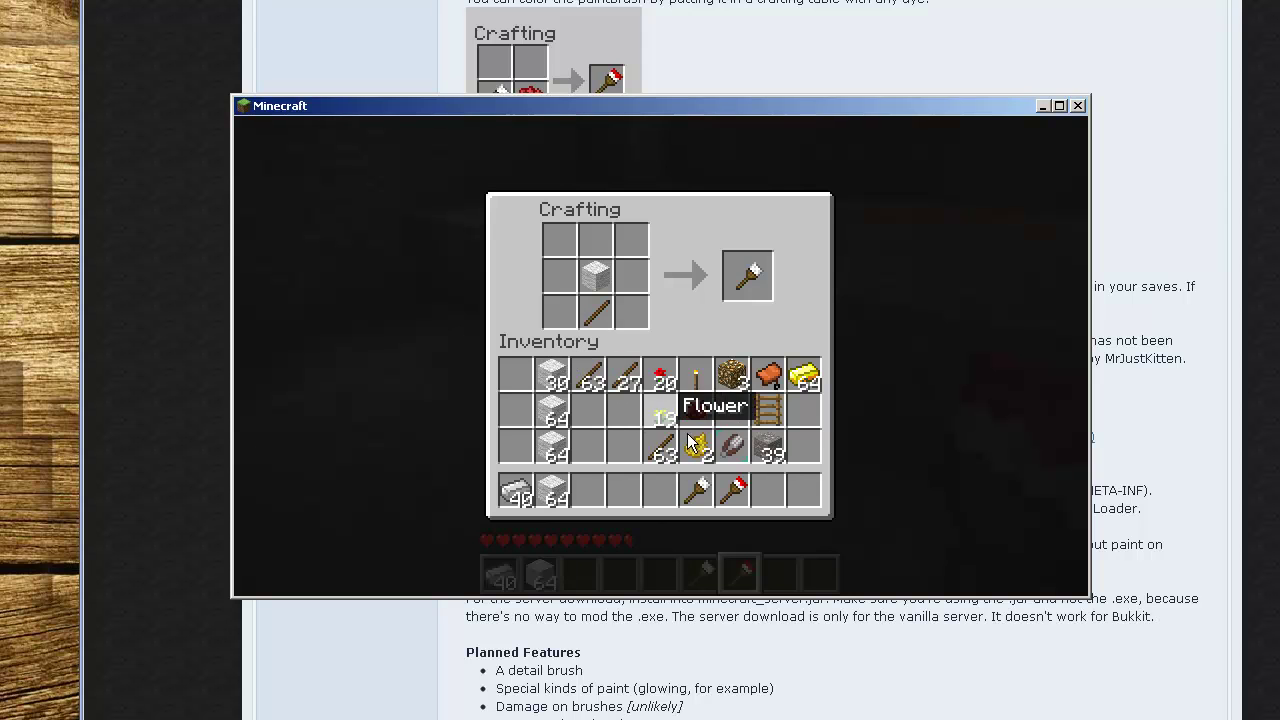
- Craft a yellow paintbrush by combining the new plain paintbrush with one yellow dye and put it in the fifth hotbar slot
click(695, 447)
click(623, 410)
shift+click(595, 275)
click(623, 410)
click(593, 276)
click(748, 275)
click(659, 490)
- Leave the crafting table, turn the music off and lower the sound volume in the game options, and resume the game
key(Escape)
key(Escape)
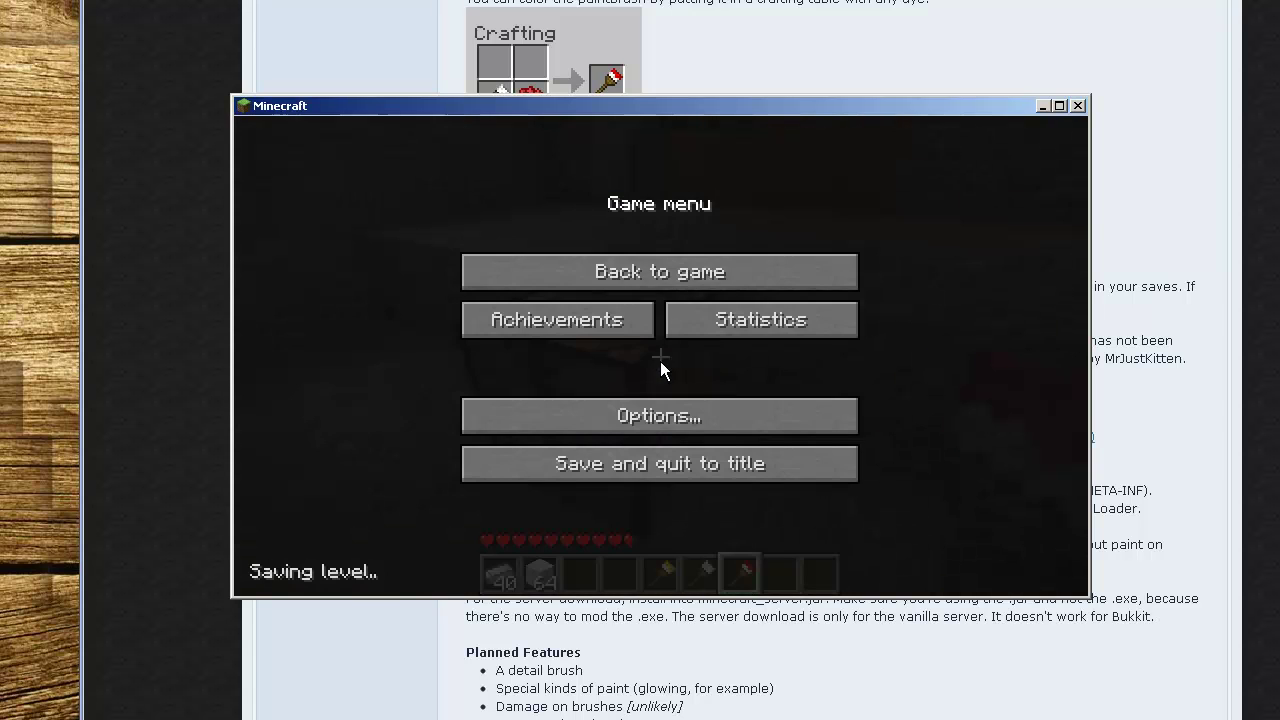
click(672, 415)
drag(541, 223, 356, 218)
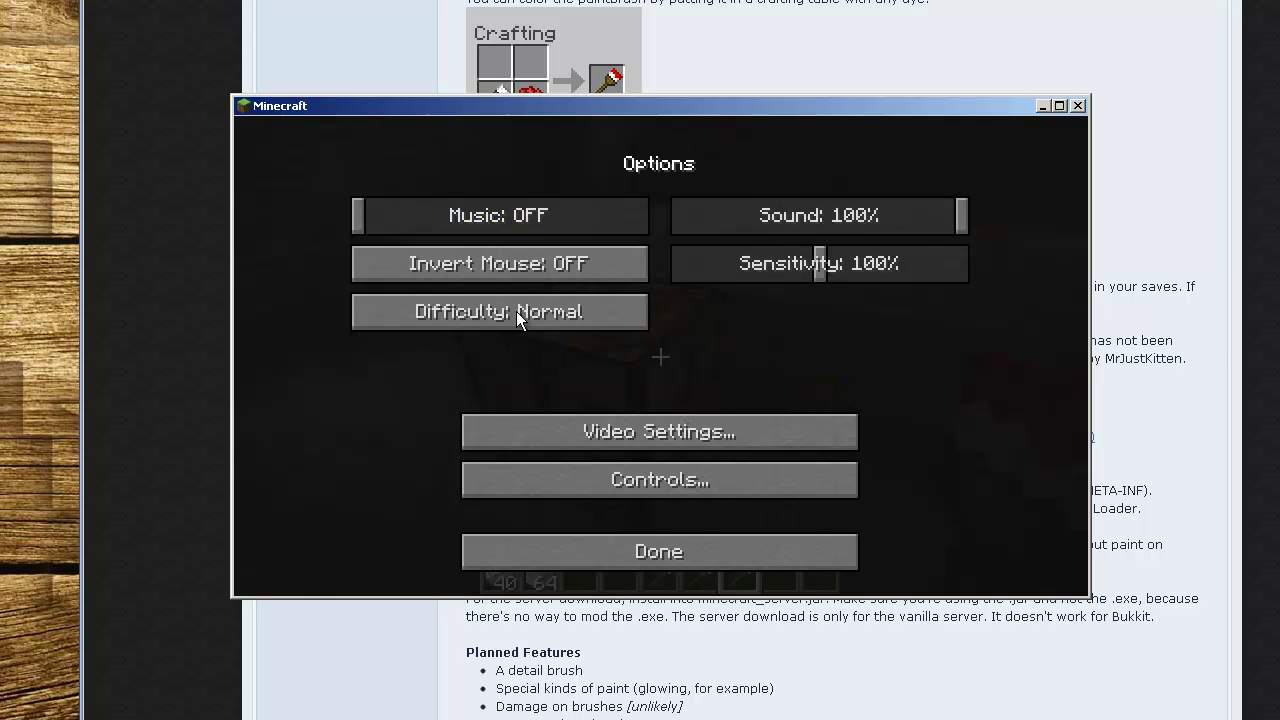
drag(800, 220, 756, 223)
click(683, 561)
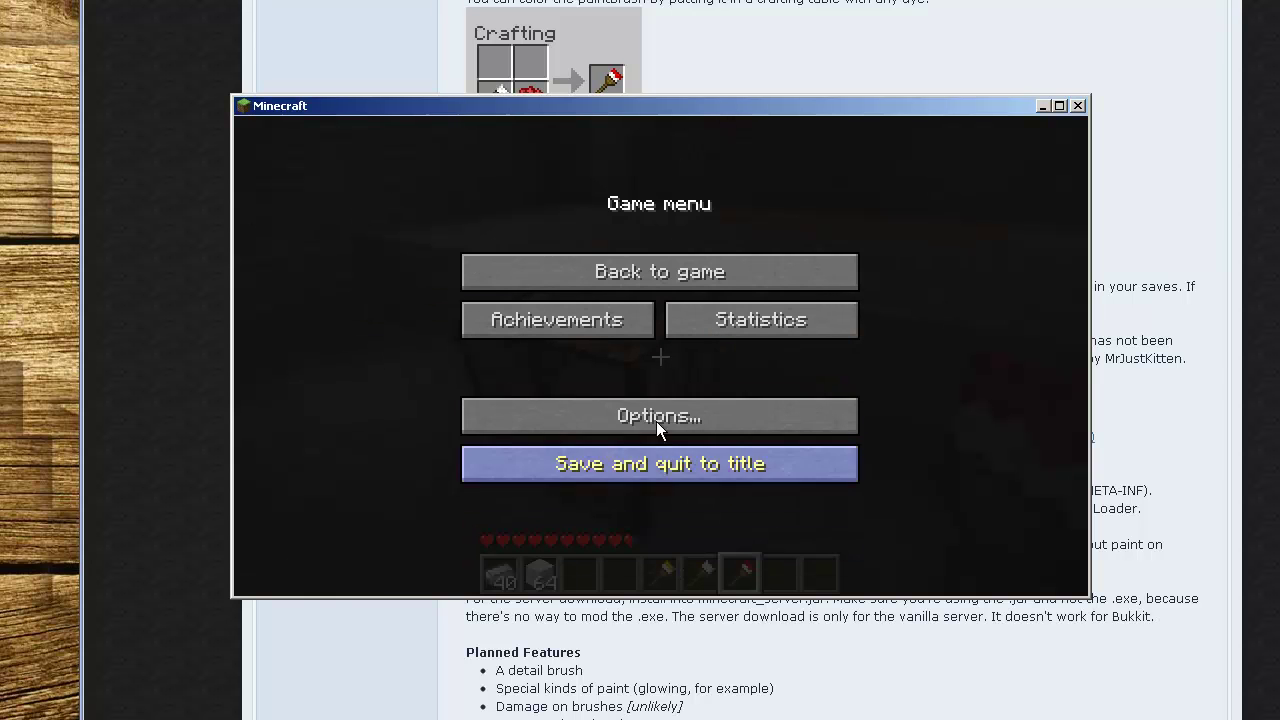
click(660, 272)
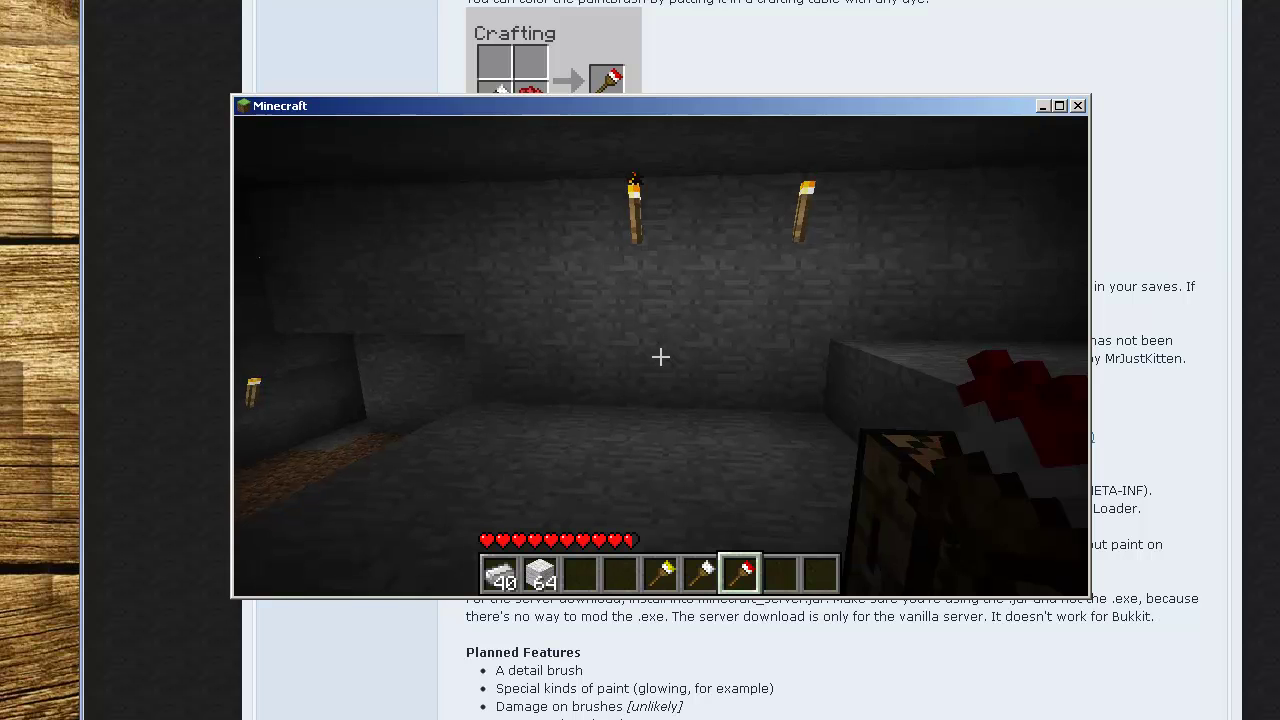
- Paint a winding red stroke across the stone wall below the torches with the red paintbrush
right_click(660, 356)
right_click(660, 356)
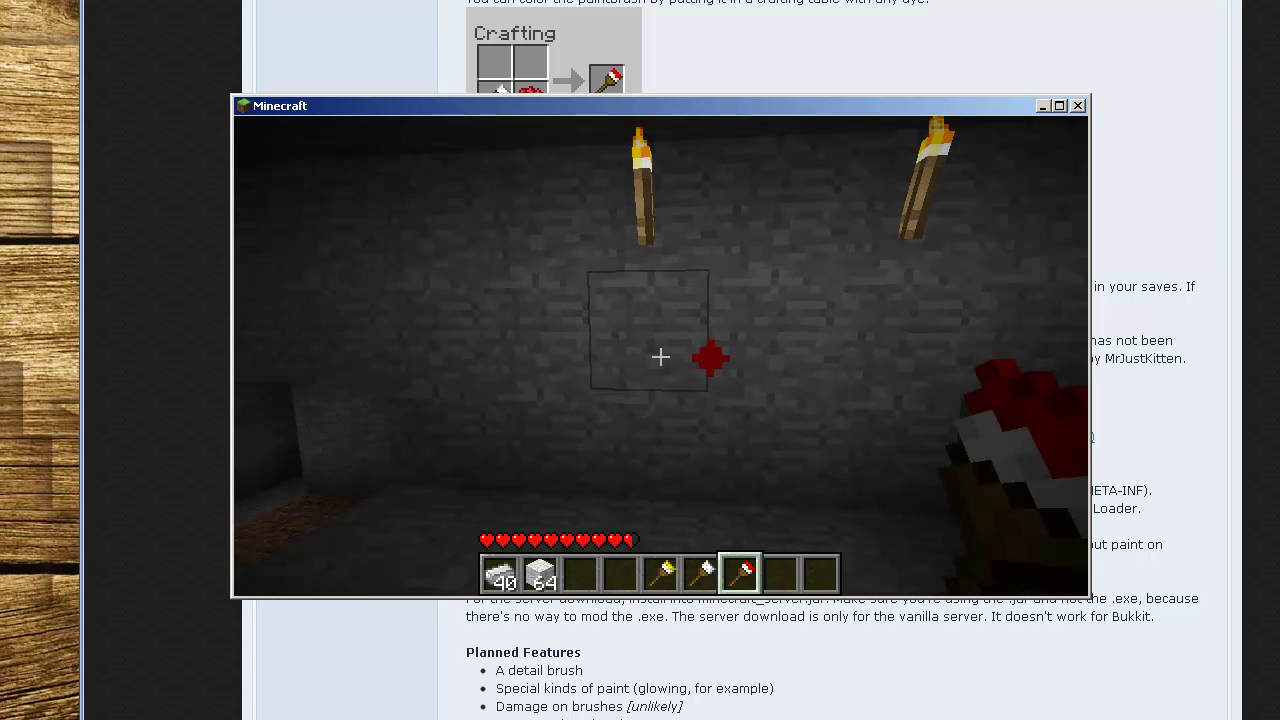
right_click(660, 356)
right_click(660, 356)
right_click(660, 356)
right_click(660, 356)
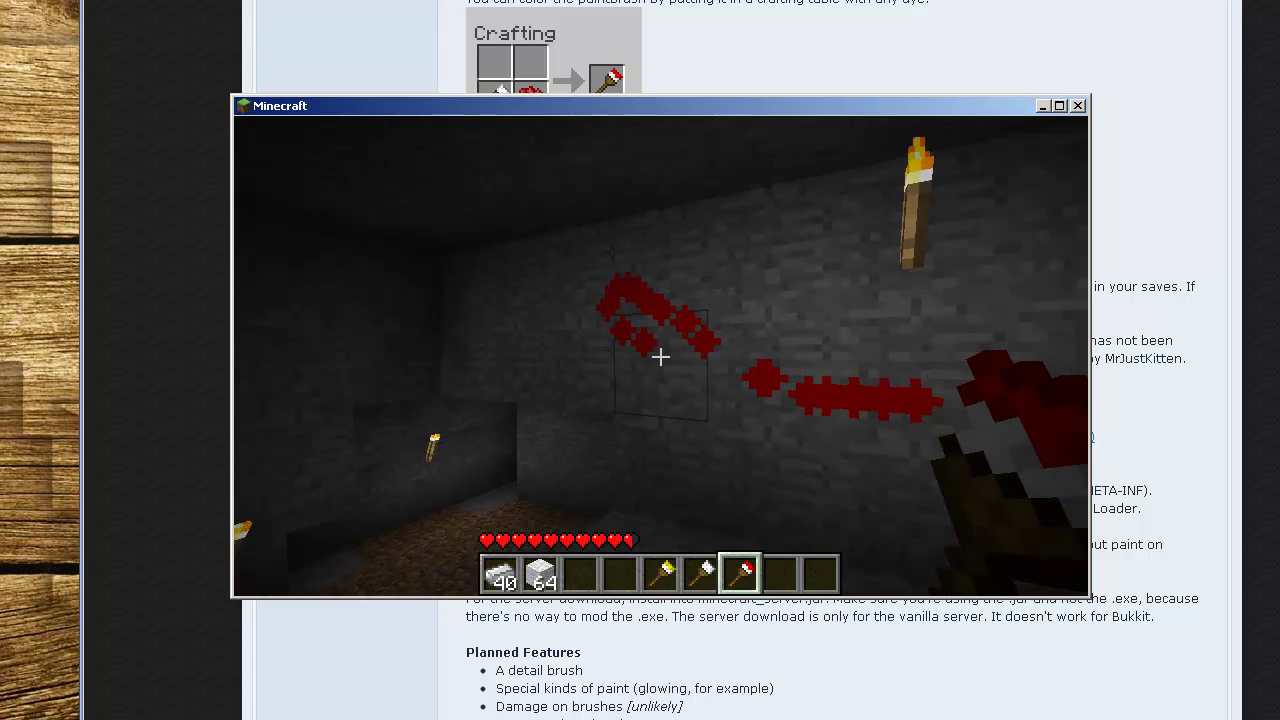
right_click(660, 356)
right_click(660, 356)
right_click(660, 356)
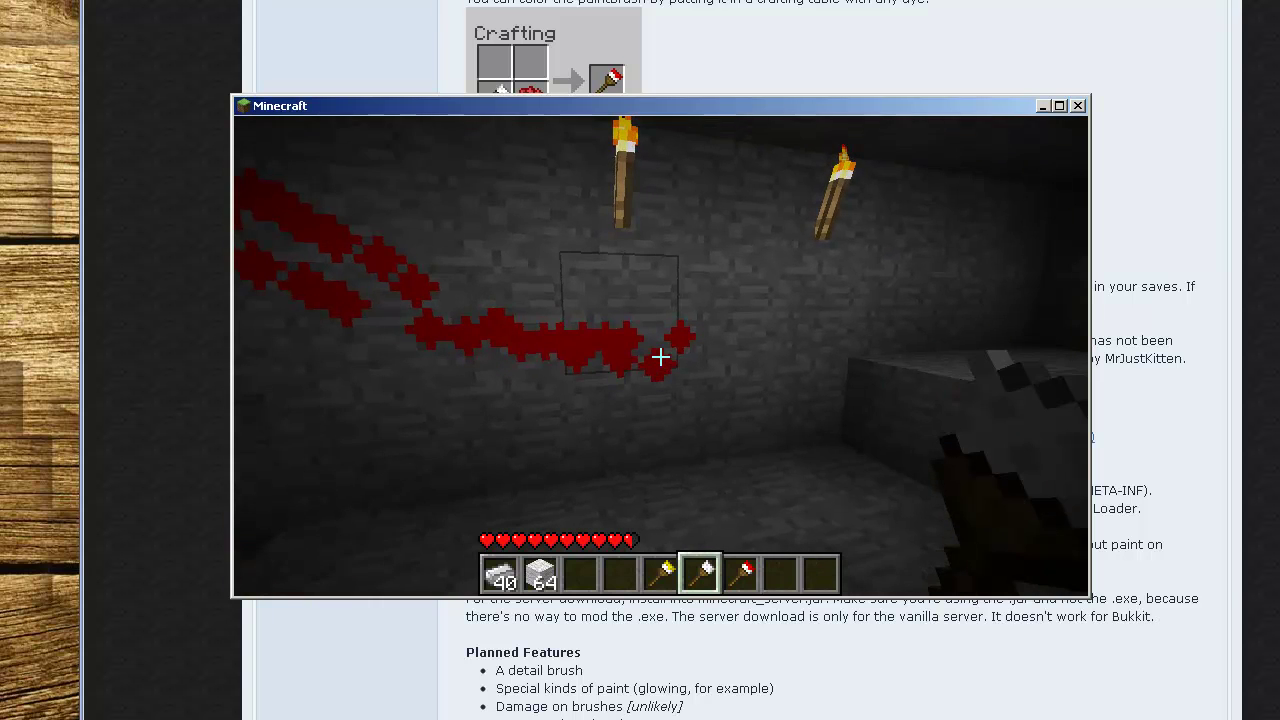
- Try to paint on the stone wall around the red stroke with the plain paintbrush
scroll(660, 356, up, 1)
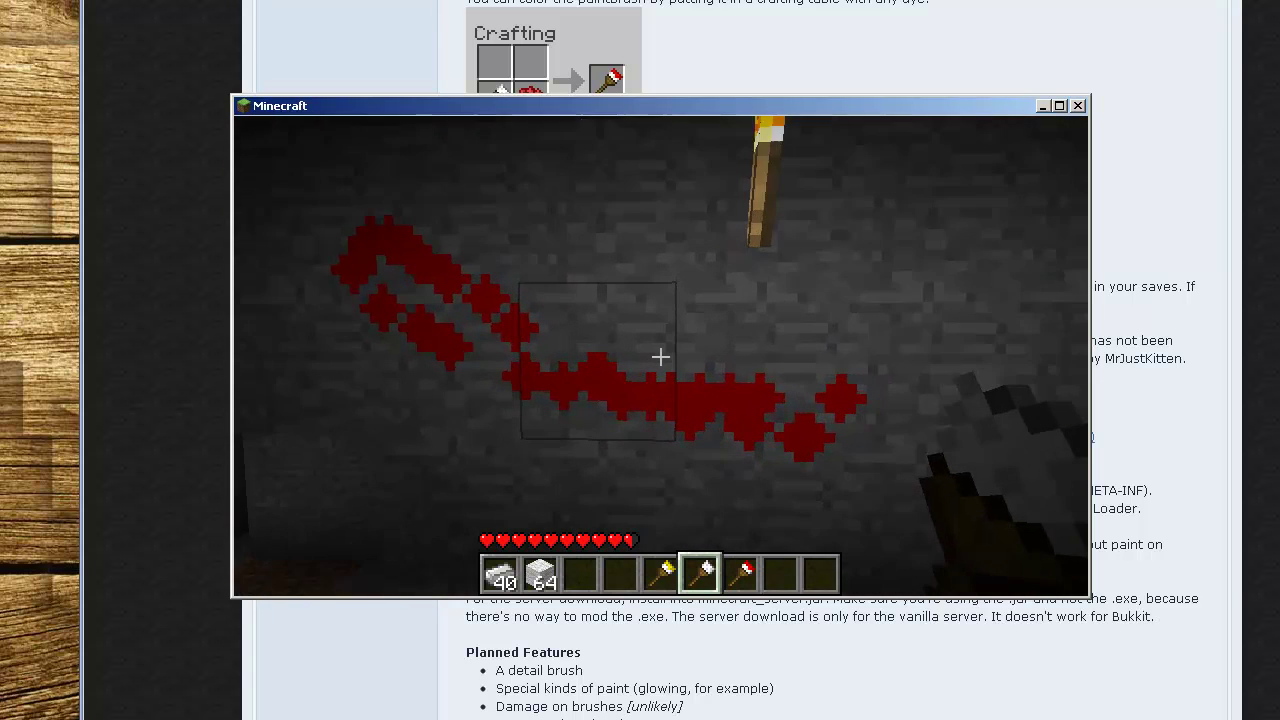
right_click(660, 356)
right_click(660, 356)
right_click(660, 356)
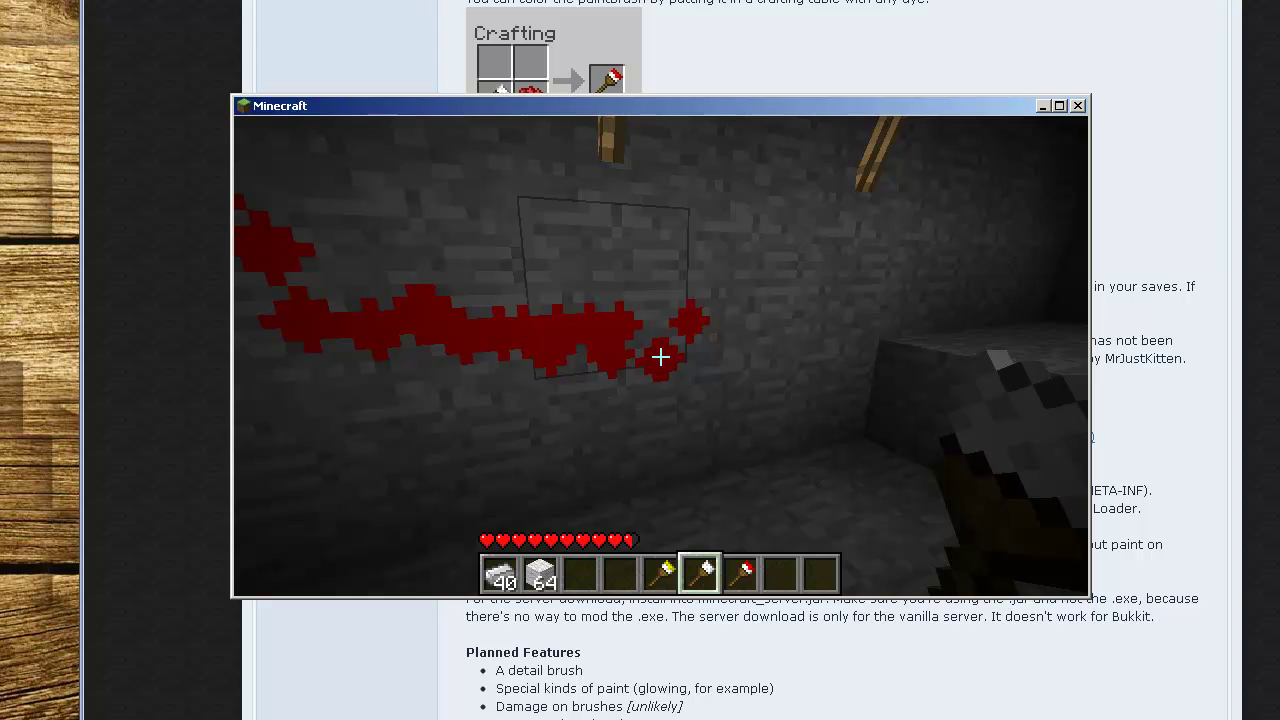
- Paint a yellow stroke along the underside of the red stroke on the stone wall with the yellow paintbrush
scroll(660, 356, up, 1)
right_click(660, 356)
right_click(660, 356)
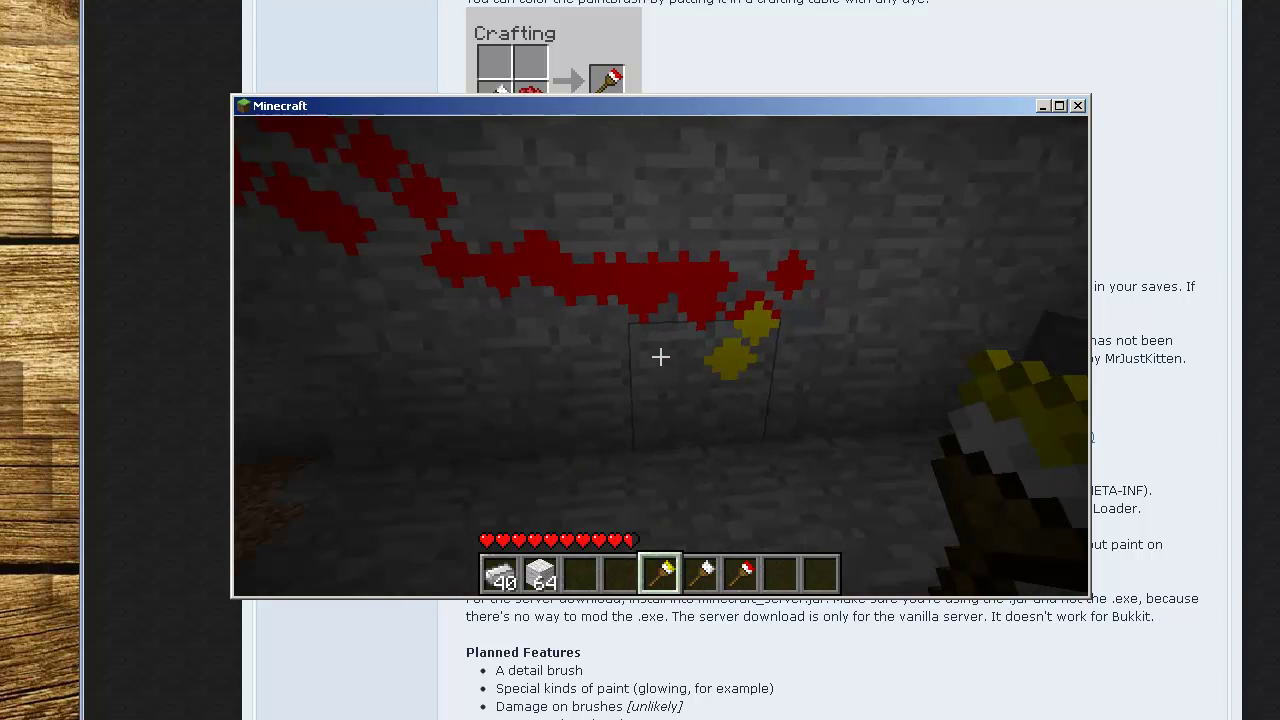
right_click(660, 356)
right_click(660, 356)
right_click(660, 356)
right_click(660, 356)
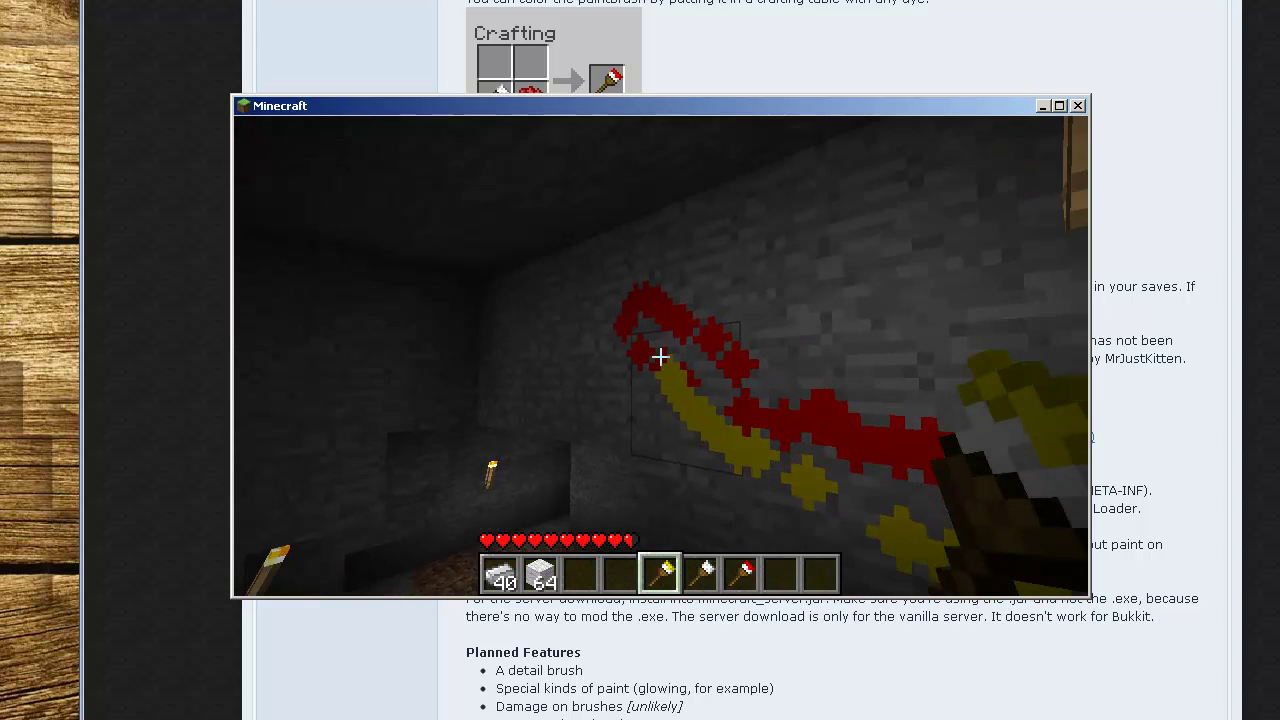
right_click(660, 356)
right_click(660, 356)
right_click(660, 356)
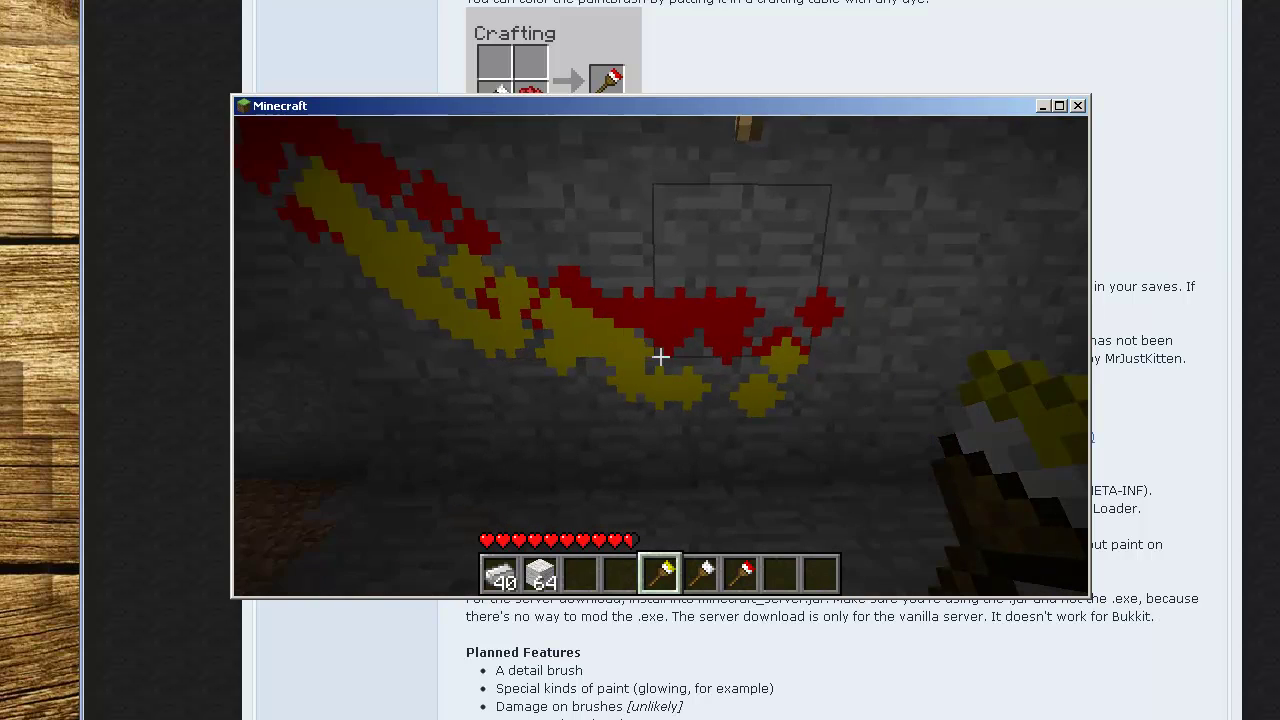
right_click(660, 356)
- Check the paintbrushes in the inventory and hold the plain paintbrush in front of the painted wall
key(Escape)
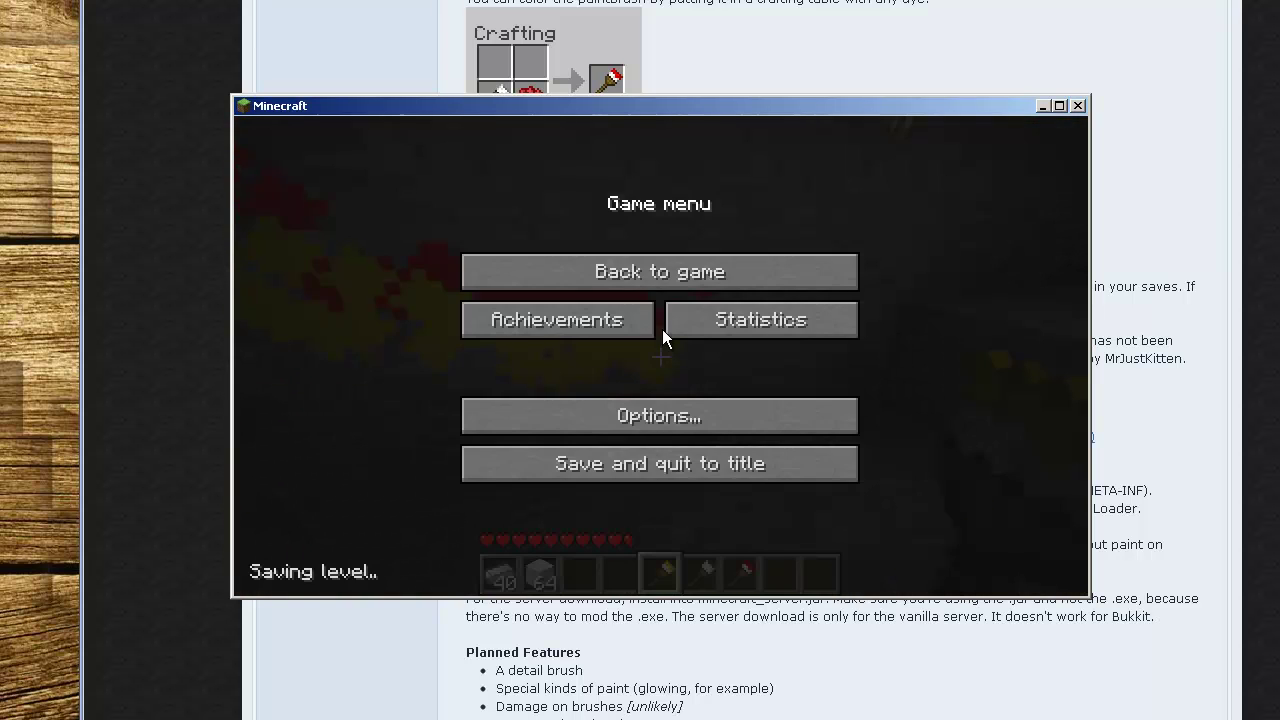
key(Escape)
key(e)
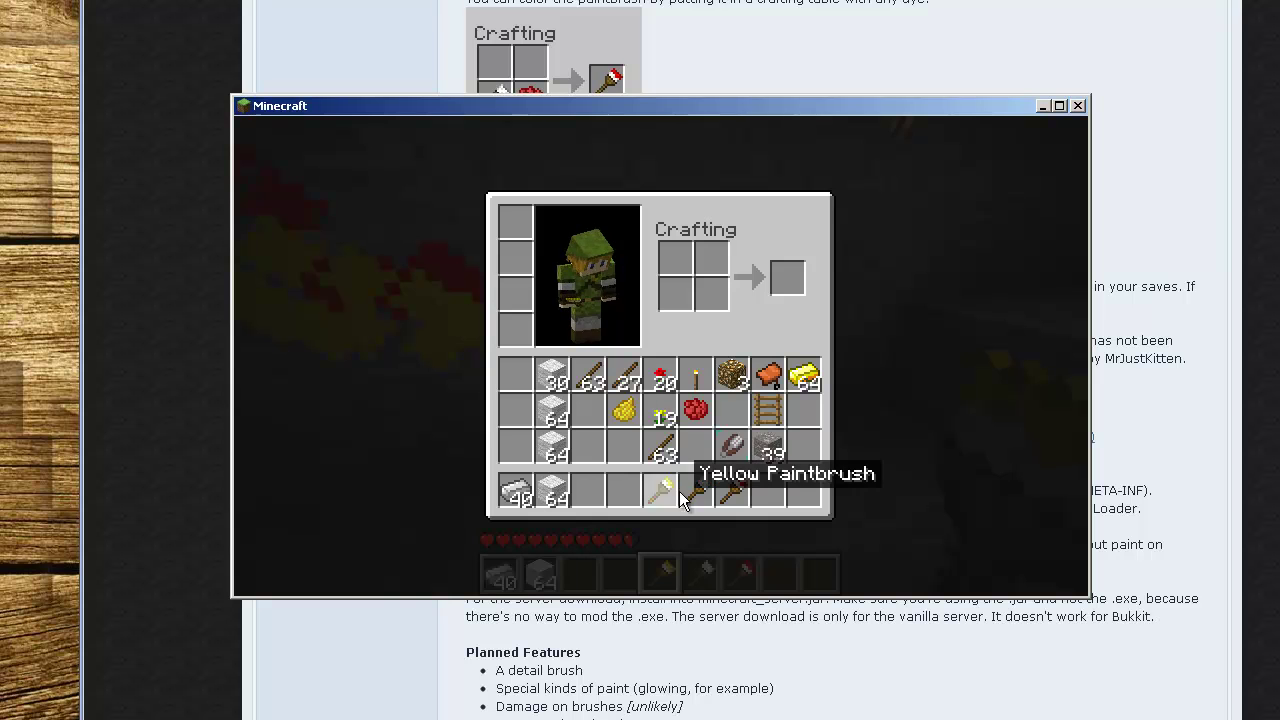
key(e)
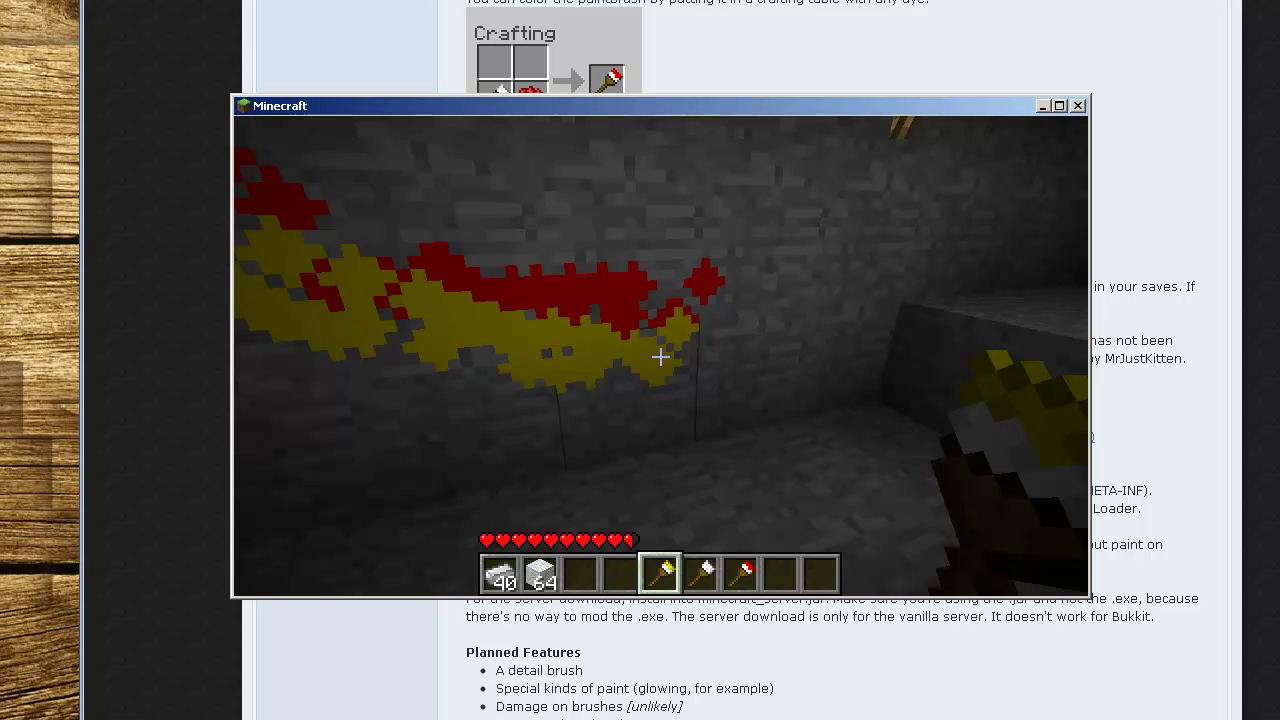
scroll(660, 357, down, 2)
scroll(660, 357, up, 1)
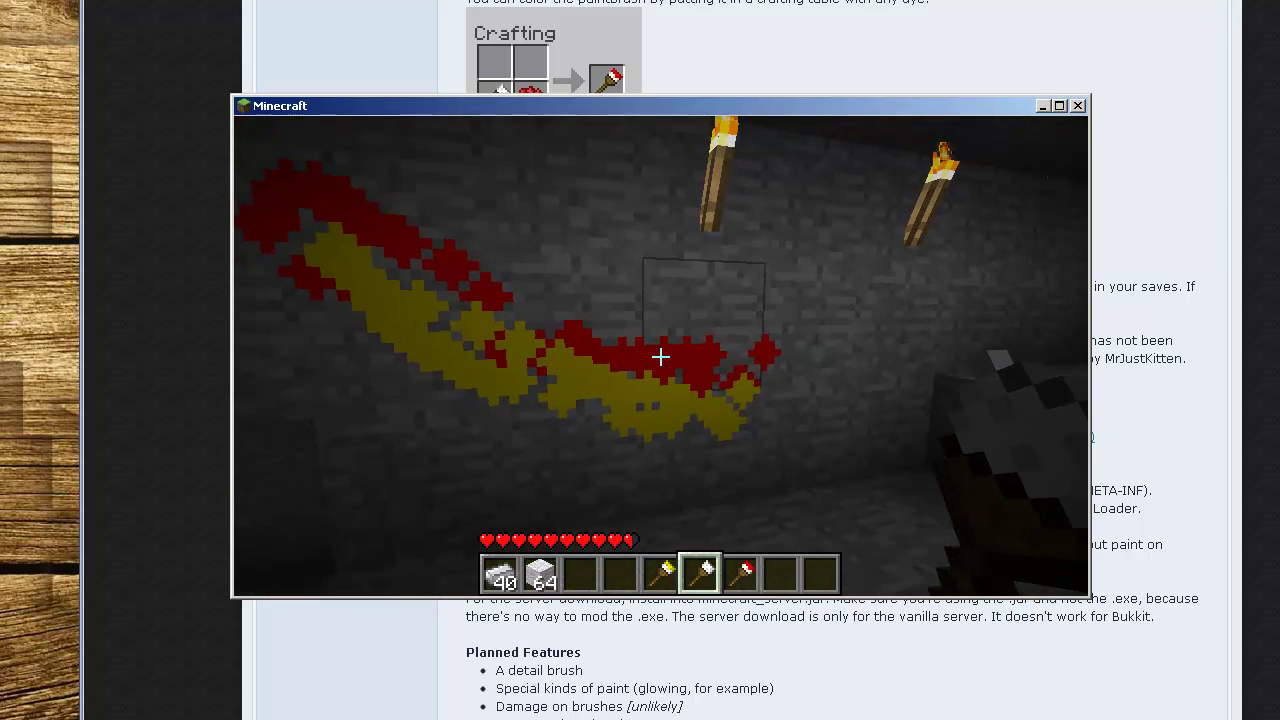
- Pause the game and review the Paint Mod's recipes, downloads and installation notes on the forum page in the browser
key(Escape)
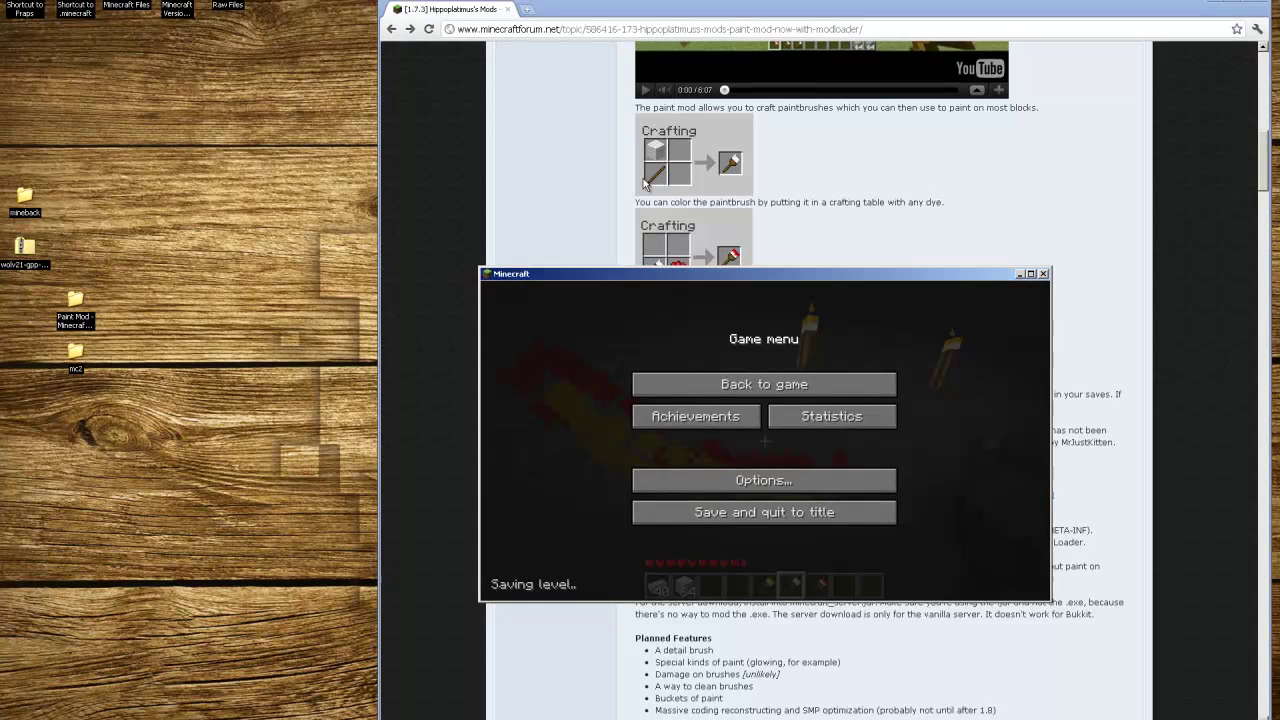
click(510, 5)
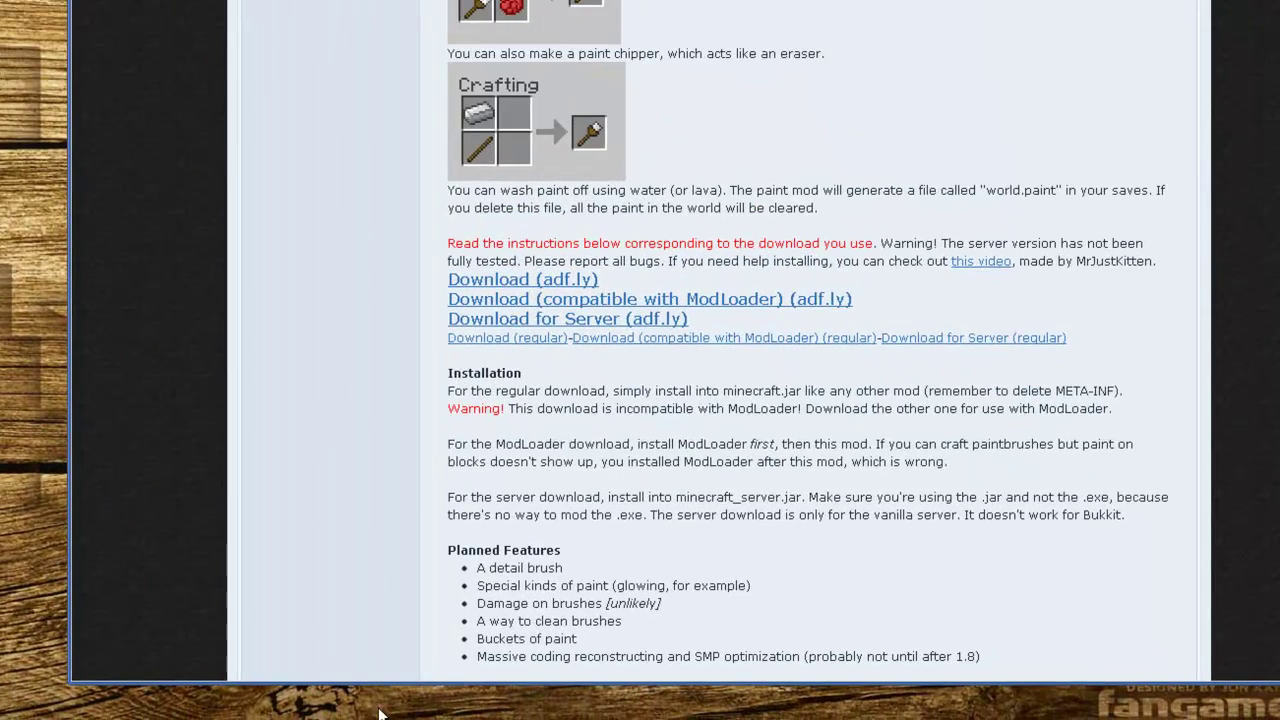
- Switch back to Minecraft, resume the game and step back from the painted wall
key(alt+Tab)
click(651, 190)
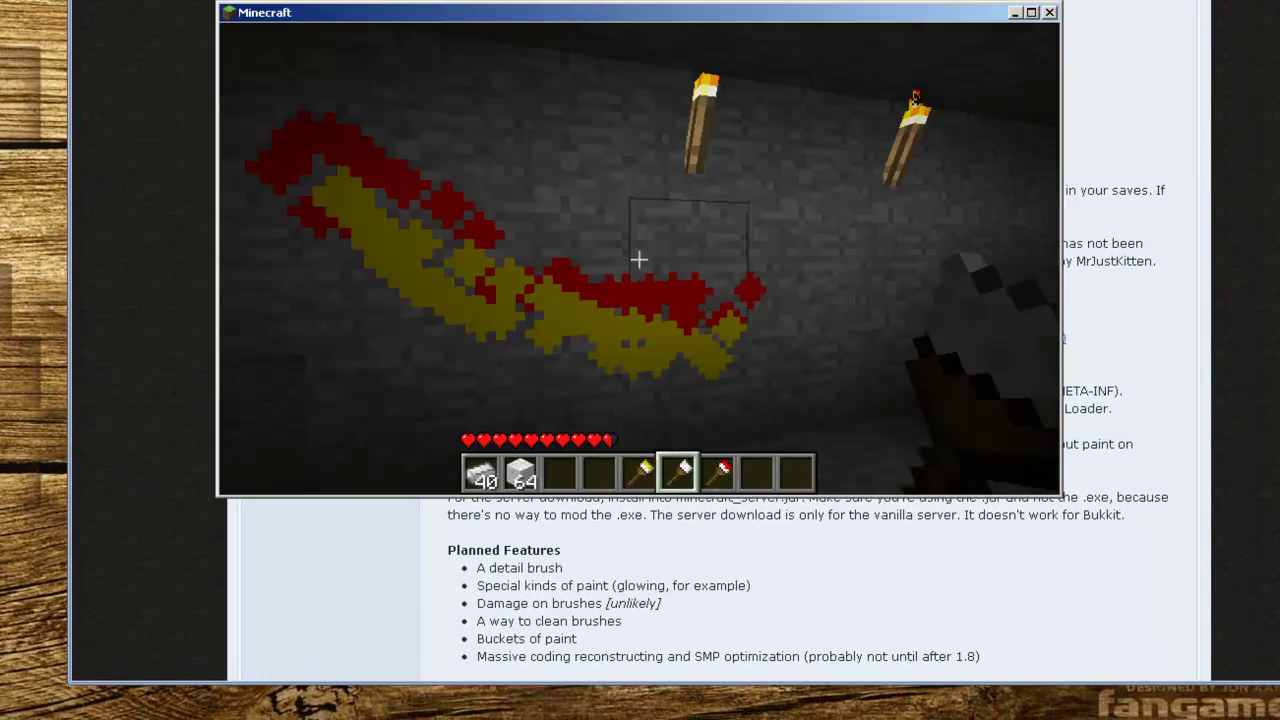
key(s)
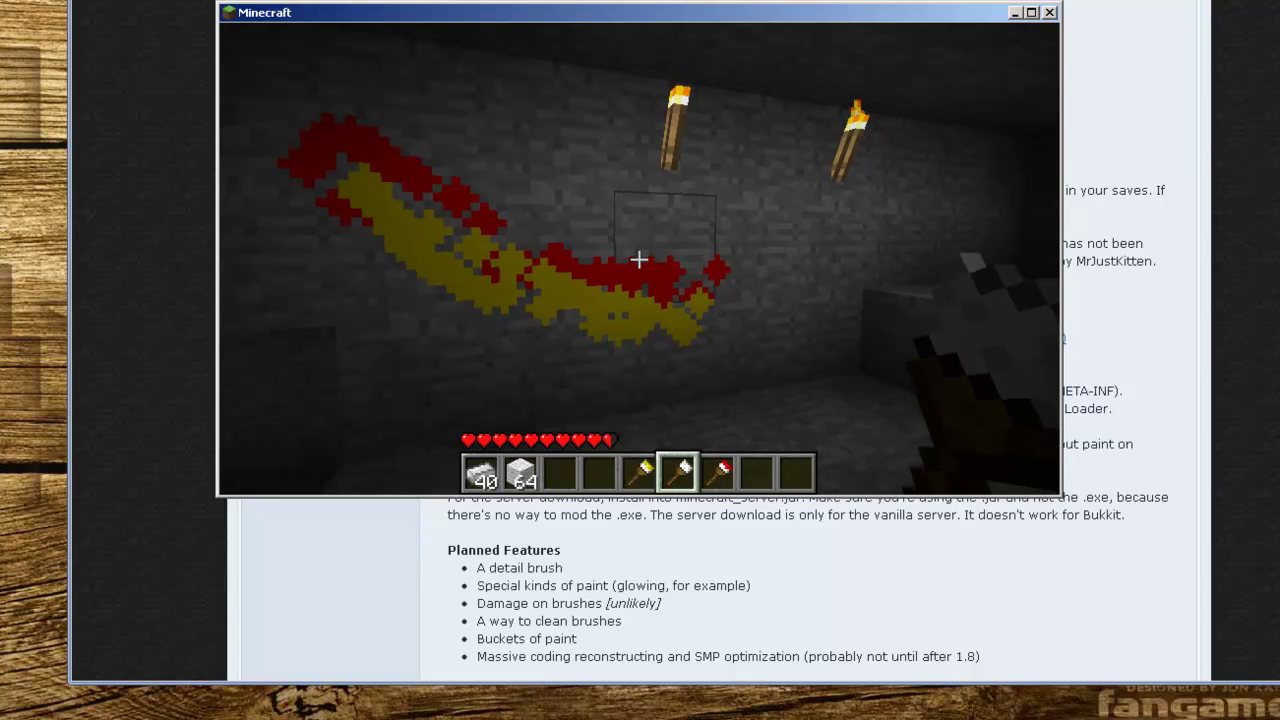